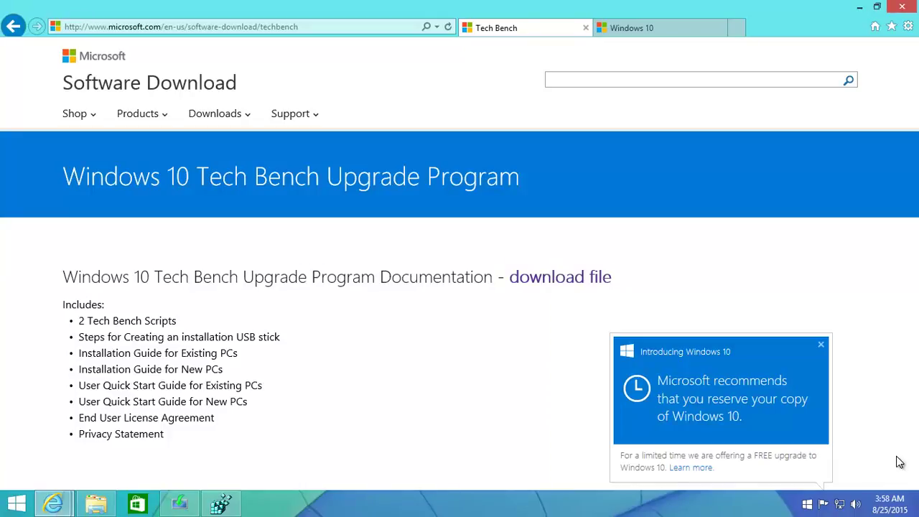
Minimize the Windows 10 Tech Bench page in Internet Explorer to reveal the desktop.
{"action": "left_click", "coordinate": [859, 7]}
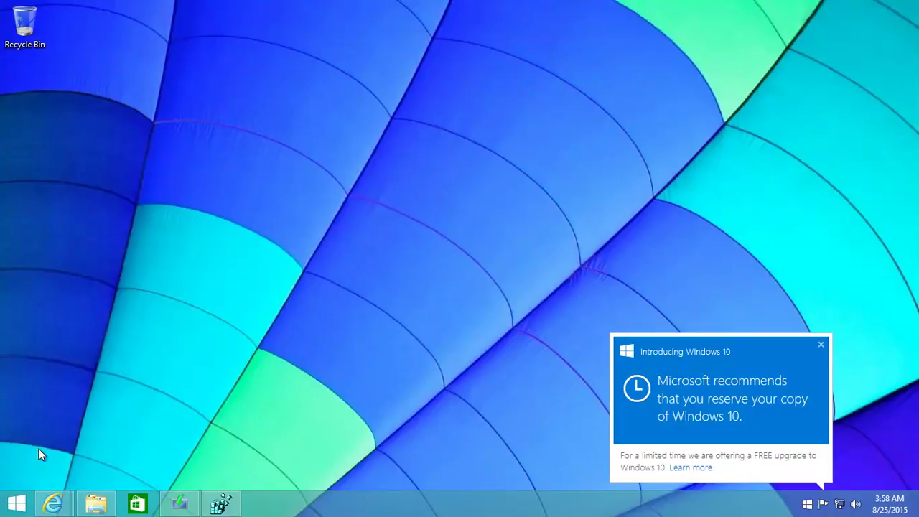
Check Windows Update's 2,699.0 MB Upgrade to Windows 10 offer, then minimize Windows Update.
{"action": "left_click", "coordinate": [16, 502]}
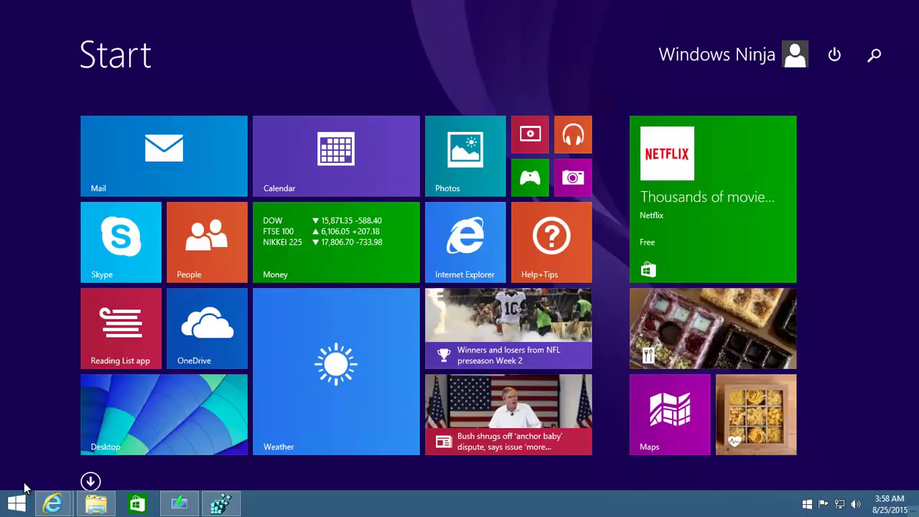
{"action": "type", "text": "up"}
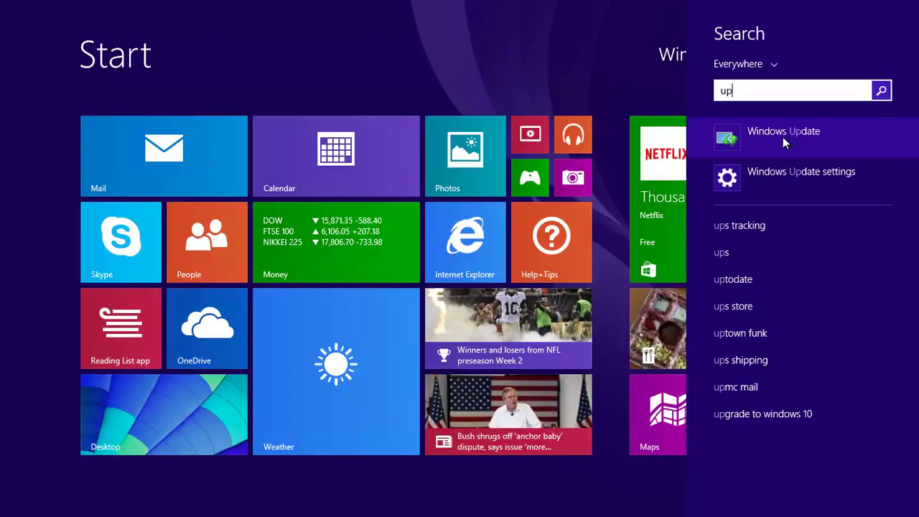
{"action": "left_click", "coordinate": [784, 136]}
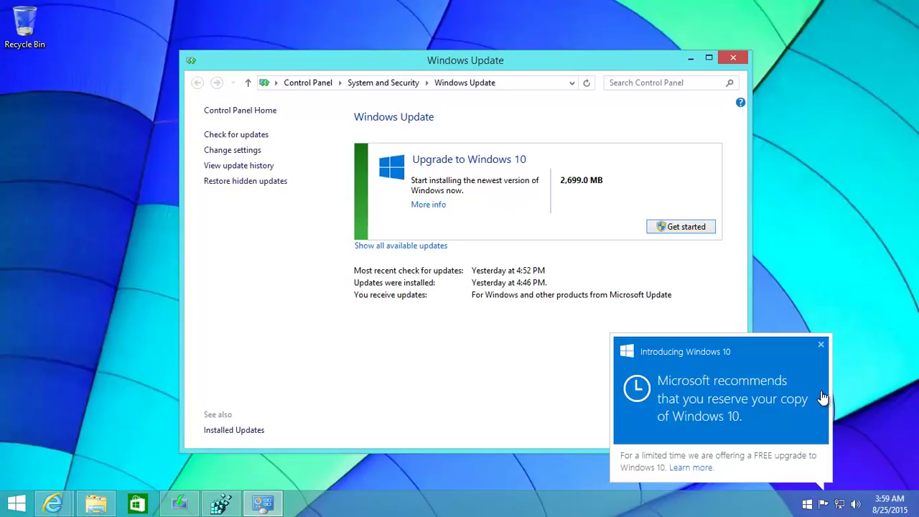
{"action": "left_click", "coordinate": [692, 57]}
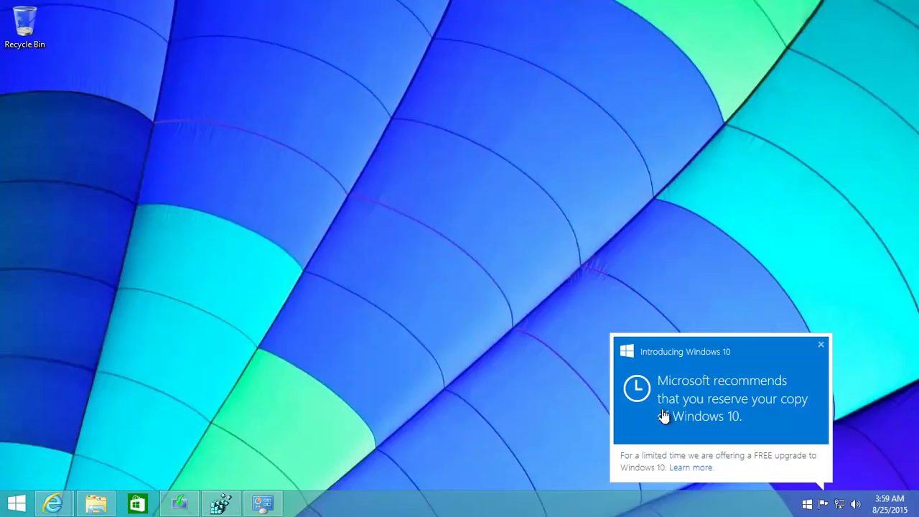
Launch regedit from a Start search and approve the User Account Control prompt.
{"action": "left_click", "coordinate": [223, 504]}
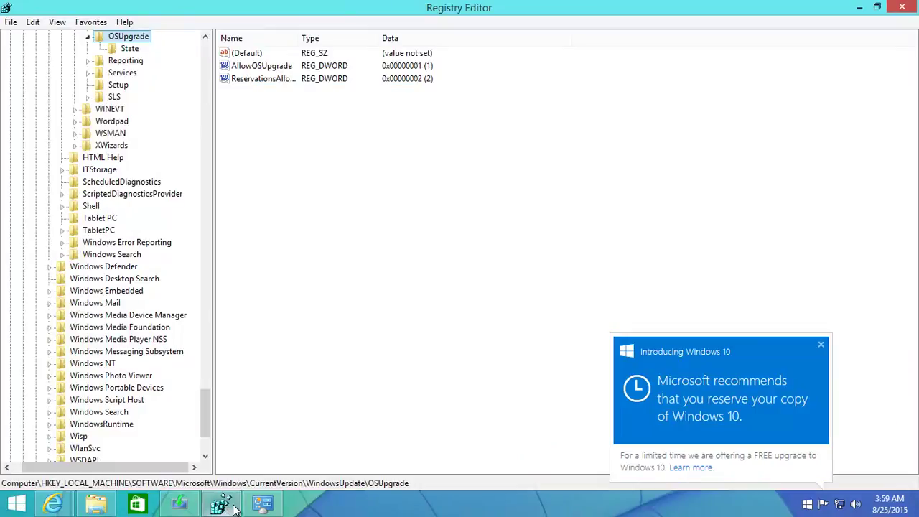
{"action": "left_click", "coordinate": [21, 504]}
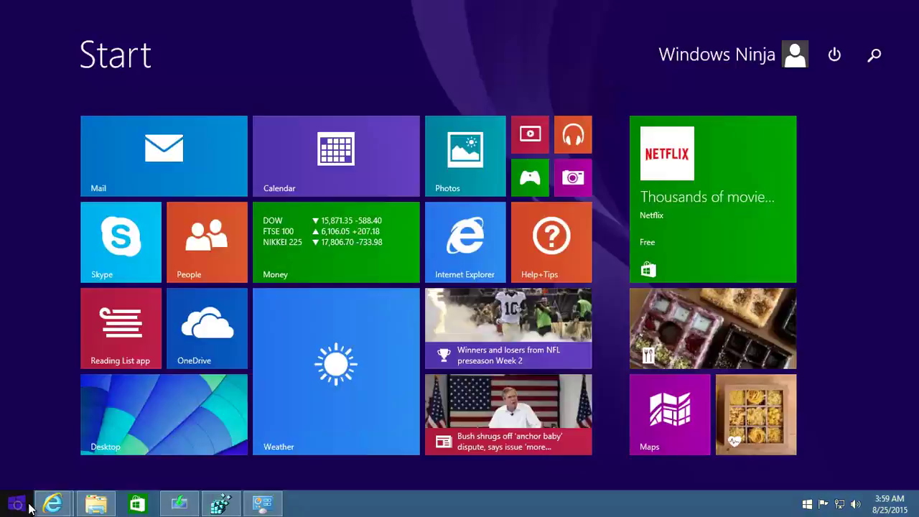
{"action": "mouse_move", "coordinate": [39, 508]}
{"action": "type", "text": "reg"}
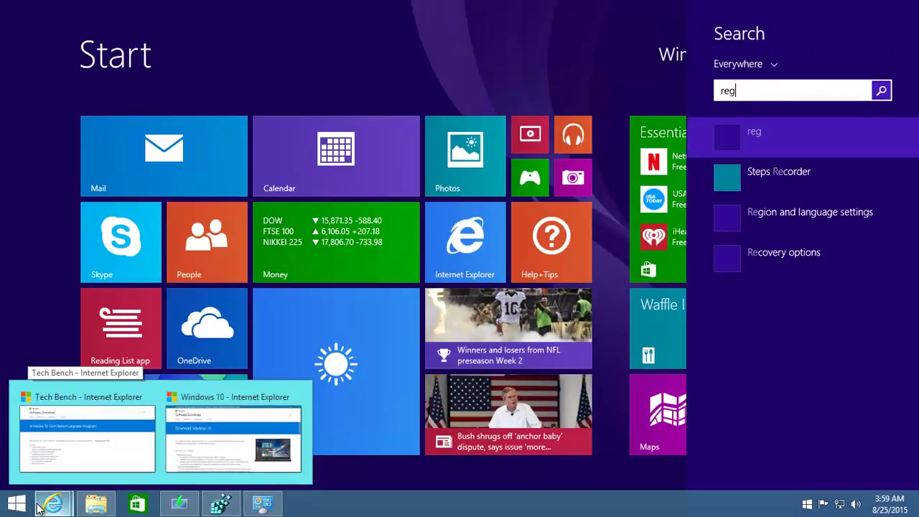
{"action": "type", "text": "edit"}
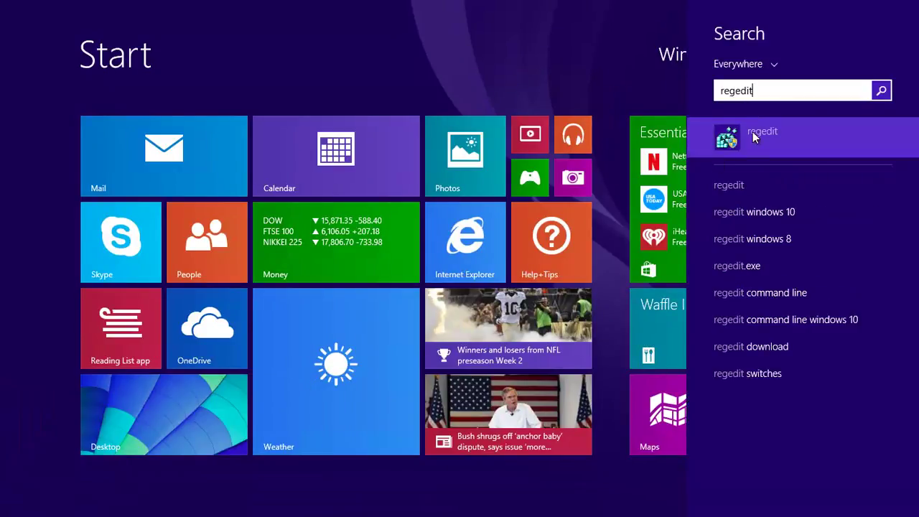
{"action": "left_click", "coordinate": [753, 136]}
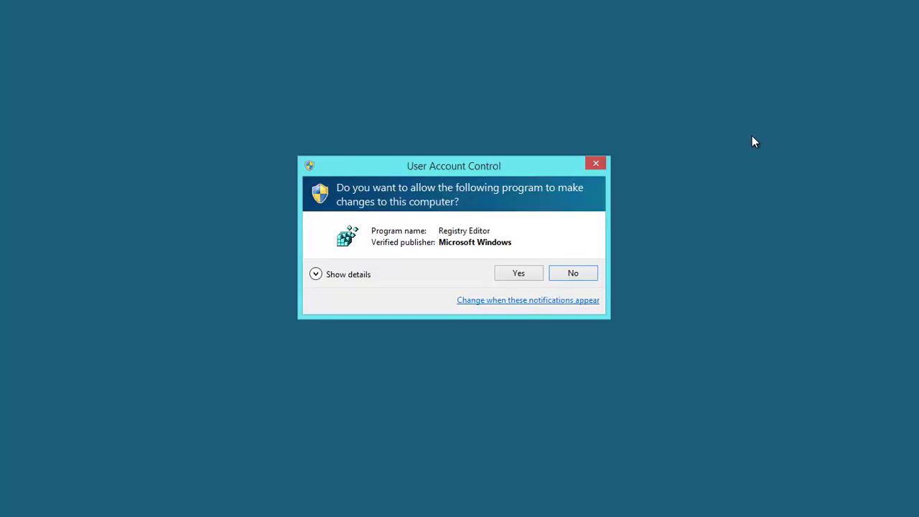
{"action": "left_click", "coordinate": [517, 274]}
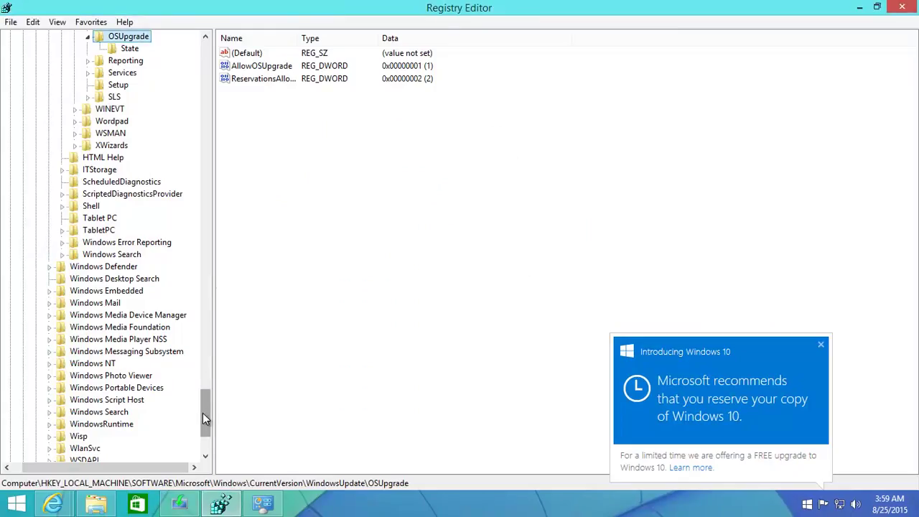
Widen the key tree and trace SOFTWARE\Microsoft\Windows\CurrentVersion\WindowsUpdate\OSUpgrade.
{"action": "left_click_drag", "start_coordinate": [202, 412], "coordinate": [226, 90]}
{"action": "left_click_drag", "start_coordinate": [215, 212], "coordinate": [348, 204]}
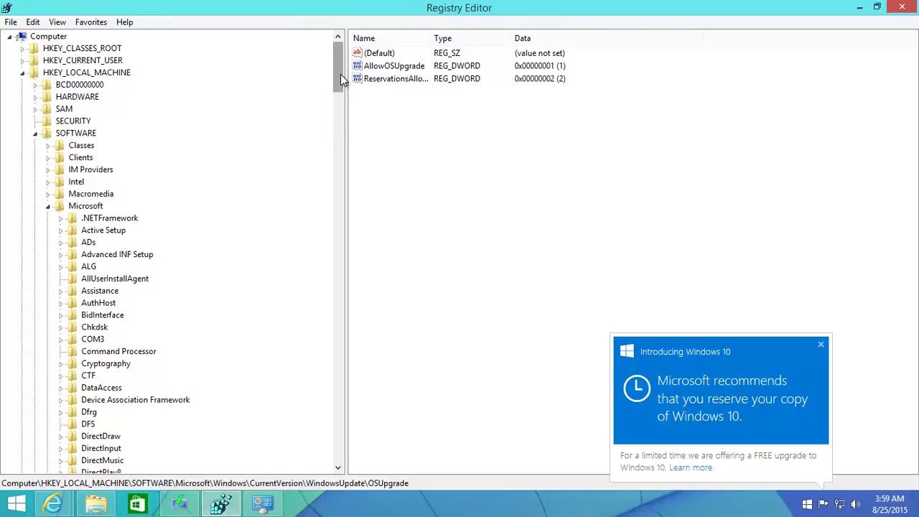
{"action": "left_click_drag", "start_coordinate": [341, 76], "coordinate": [310, 276]}
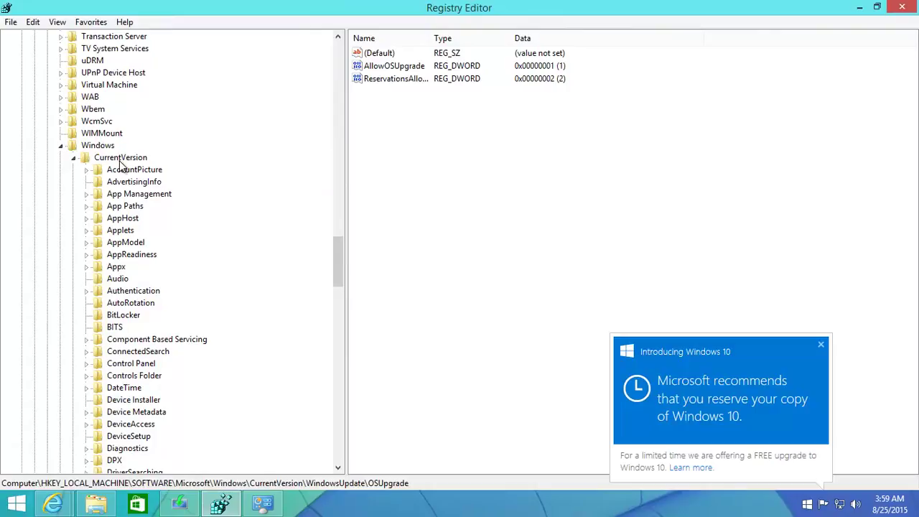
{"action": "left_click_drag", "start_coordinate": [339, 259], "coordinate": [311, 393]}
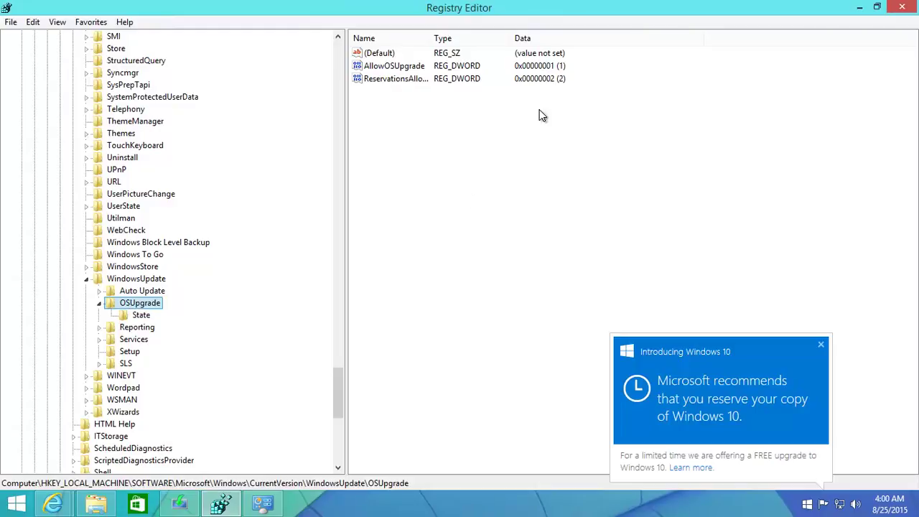
Delete the existing AllowOSUpgrade value from the OSUpgrade key.
{"action": "left_click", "coordinate": [403, 71]}
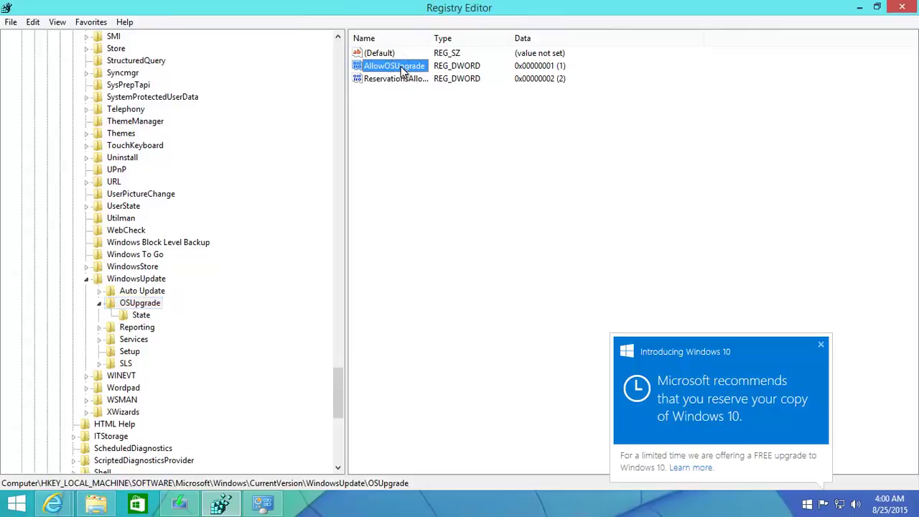
{"action": "right_click", "coordinate": [400, 68]}
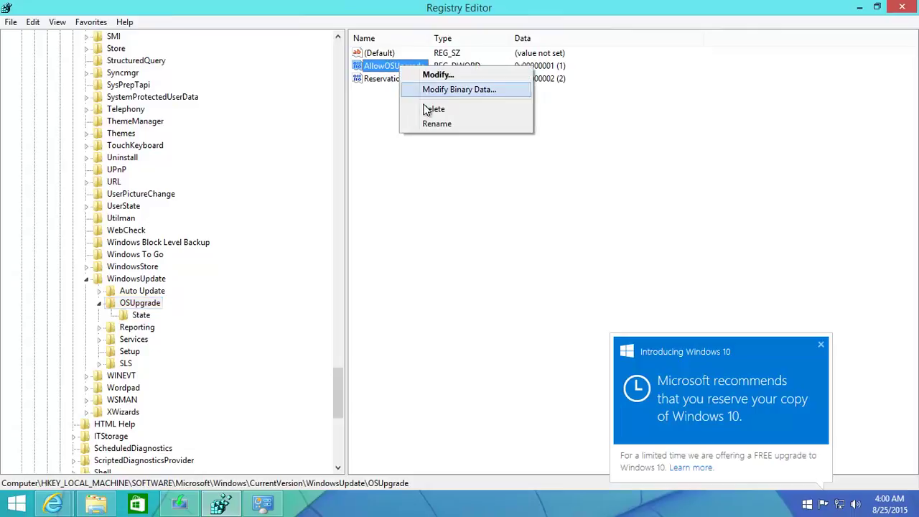
{"action": "left_click", "coordinate": [432, 124]}
{"action": "key", "text": "ctrl+c"}
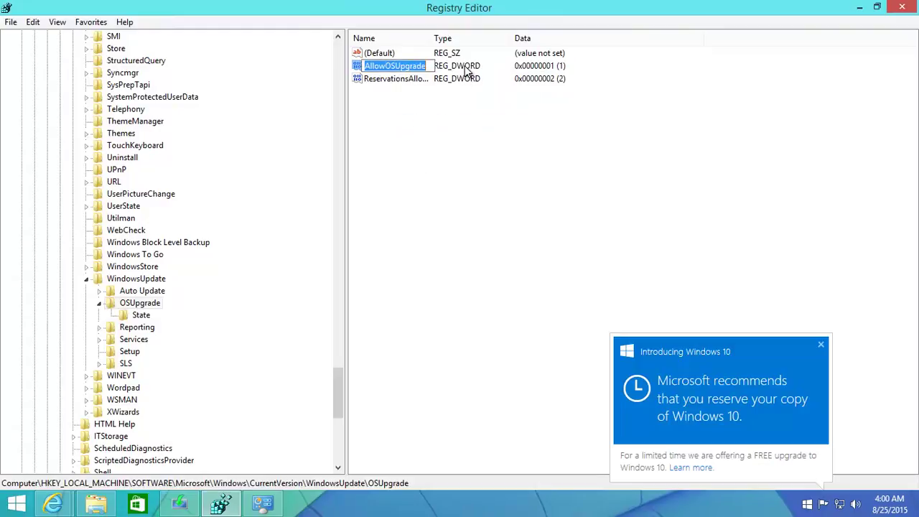
{"action": "key", "text": "Escape"}
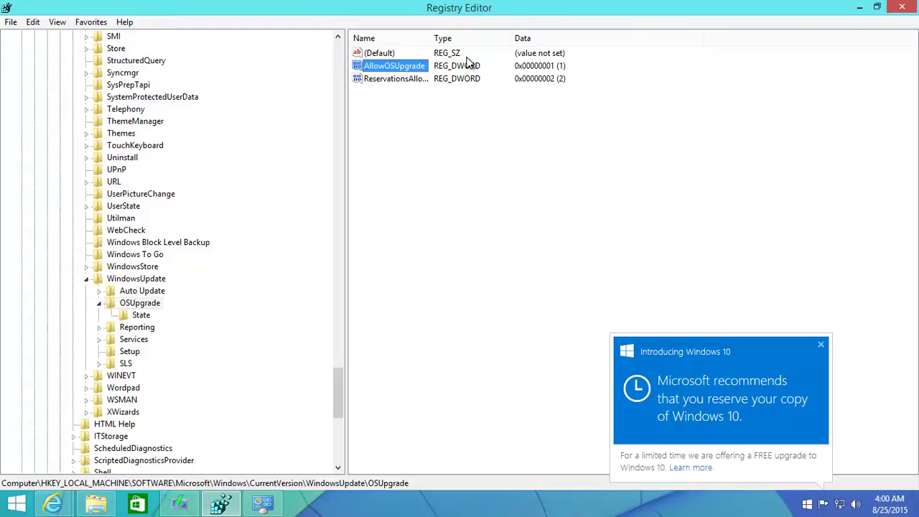
{"action": "key", "text": "Delete"}
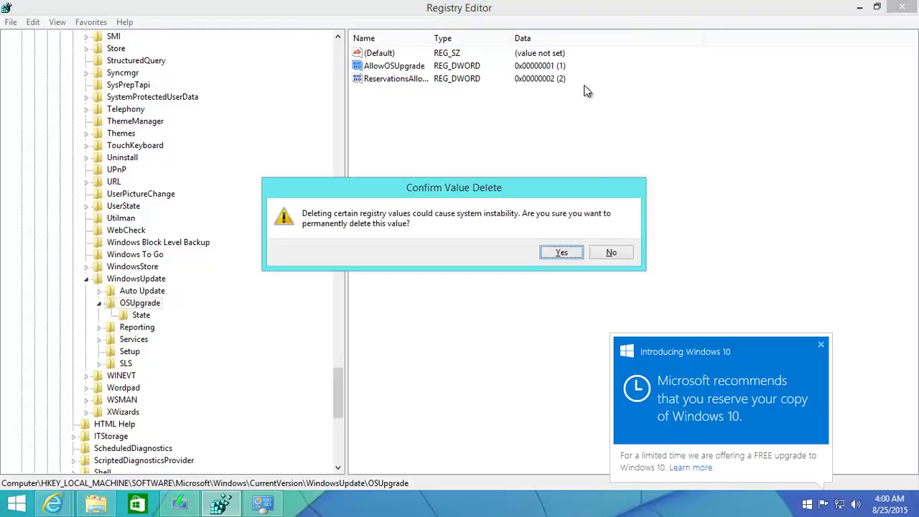
{"action": "left_click", "coordinate": [564, 252]}
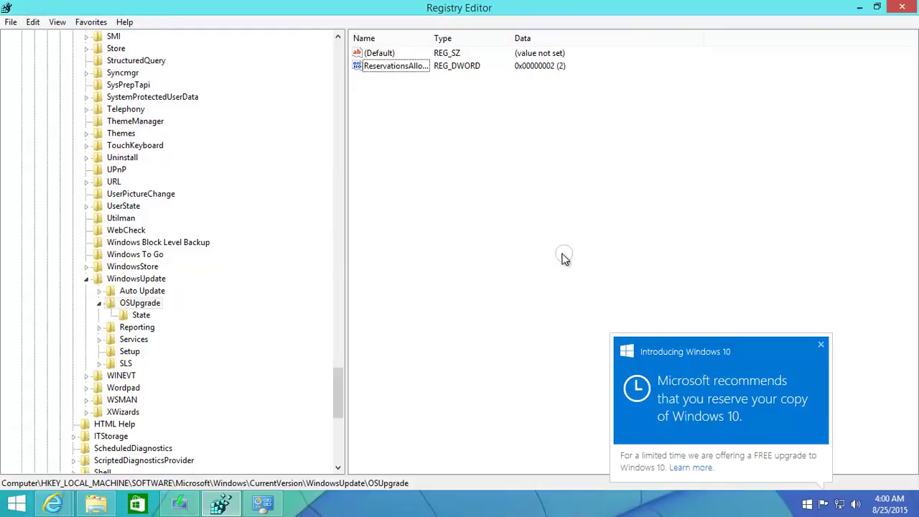
Create a new DWORD (32-bit) value AllowOSUpgrade under OSUpgrade with data 1.
{"action": "right_click", "coordinate": [145, 304]}
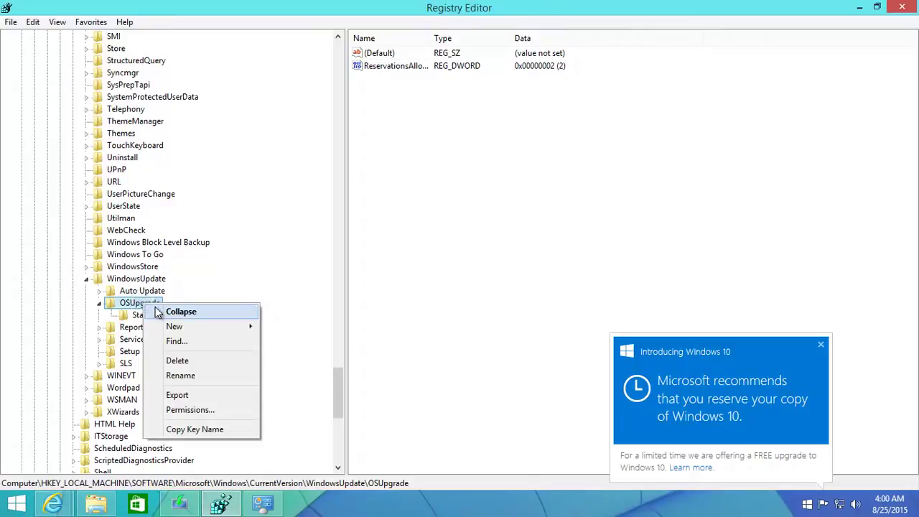
{"action": "mouse_move", "coordinate": [216, 328]}
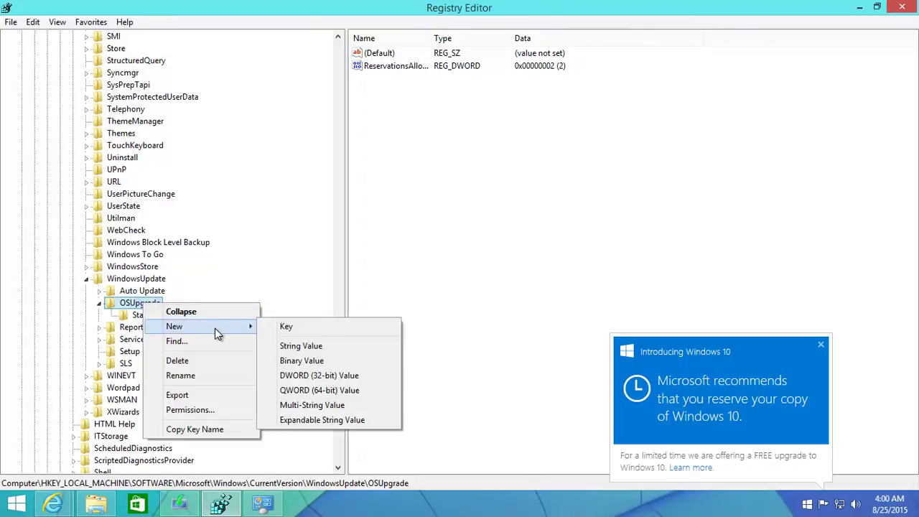
{"action": "left_click", "coordinate": [332, 381]}
{"action": "key", "text": "ctrl+v"}
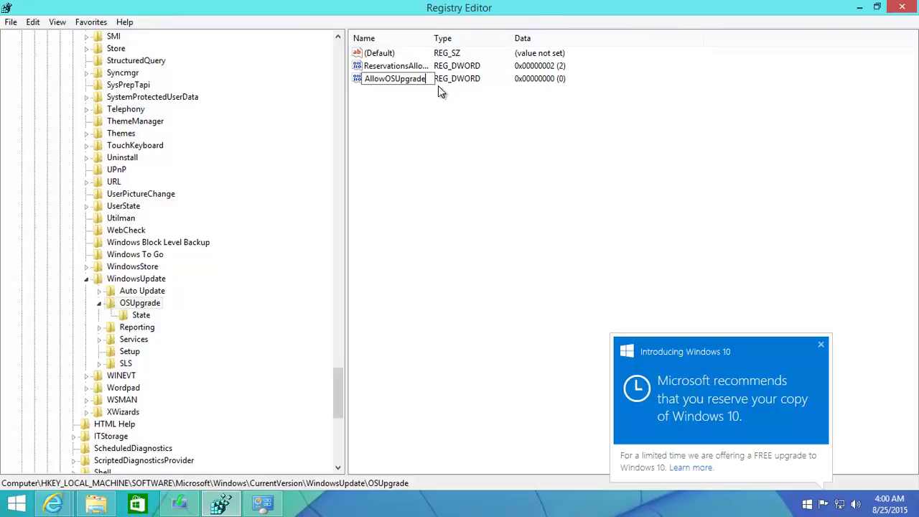
{"action": "key", "text": "Return"}
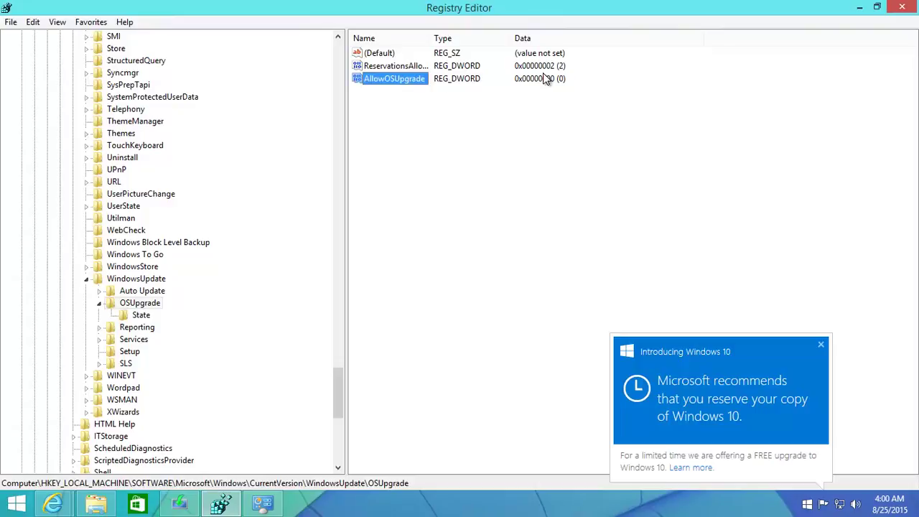
{"action": "double_click", "coordinate": [359, 79]}
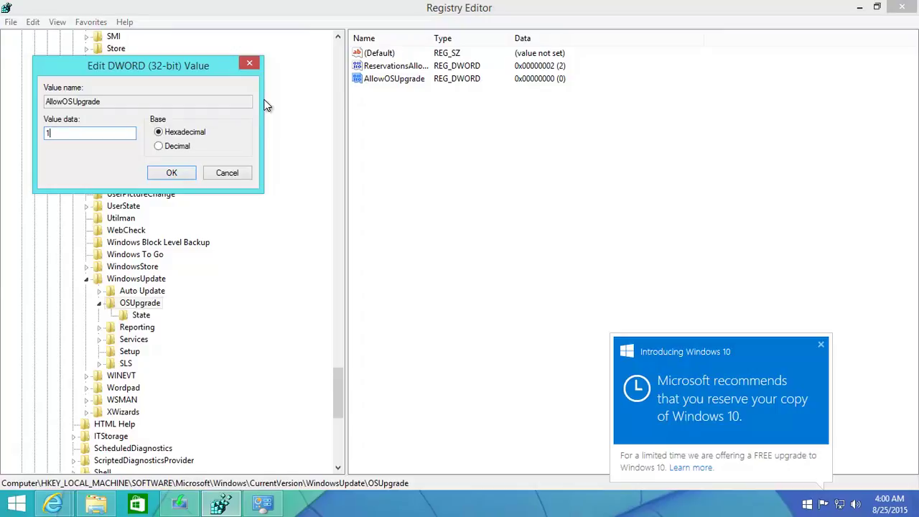
{"action": "key", "text": "Return"}
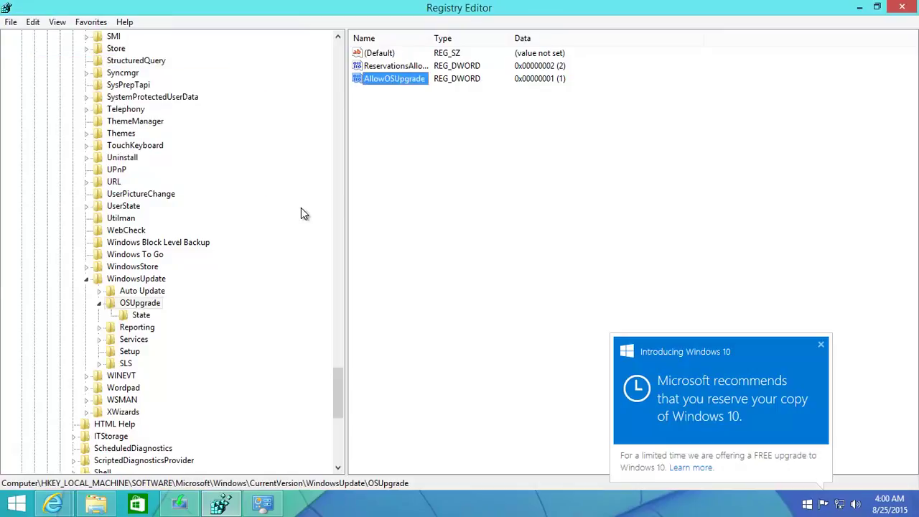
Minimize Registry Editor and open the Services list, maximized, via a 'serv' search.
{"action": "left_click", "coordinate": [855, 8]}
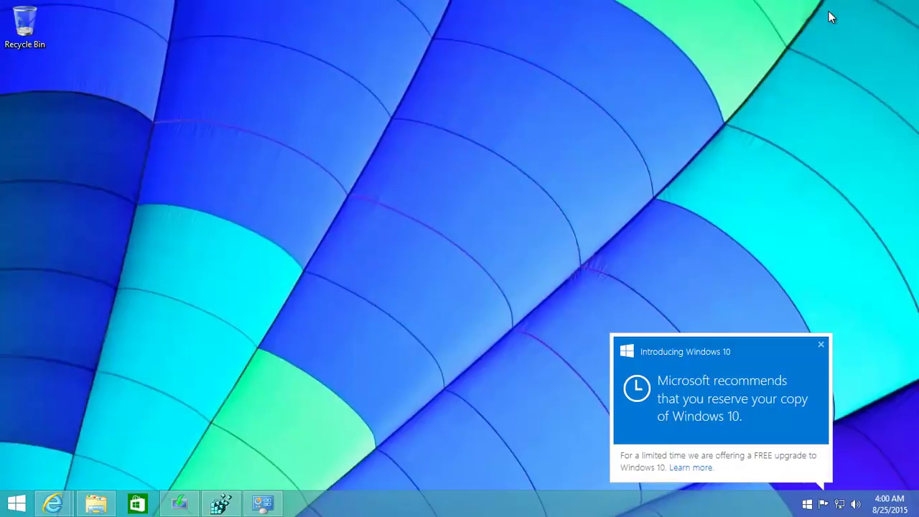
{"action": "left_click", "coordinate": [19, 507]}
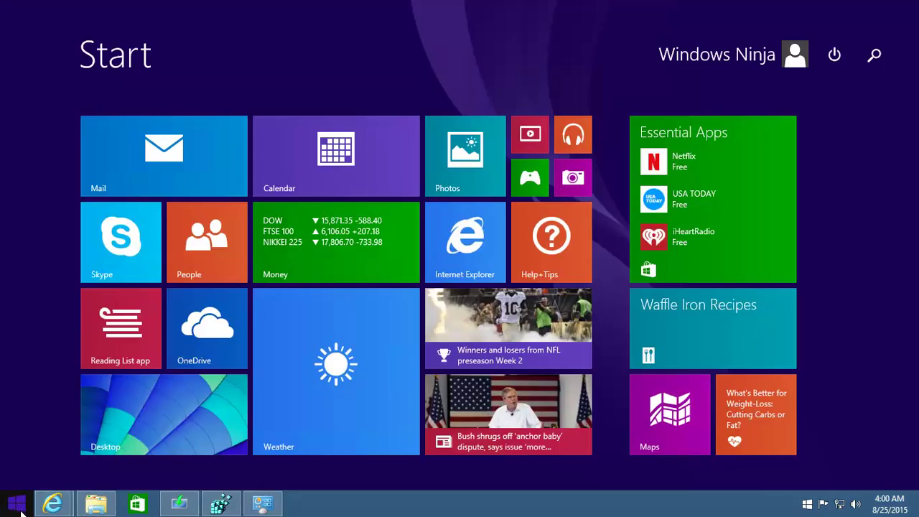
{"action": "type", "text": "servi"}
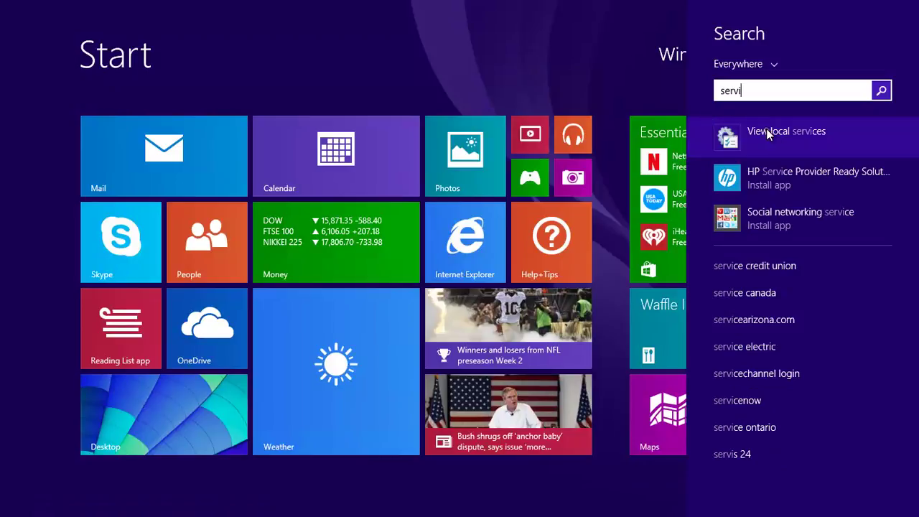
{"action": "left_click", "coordinate": [738, 139]}
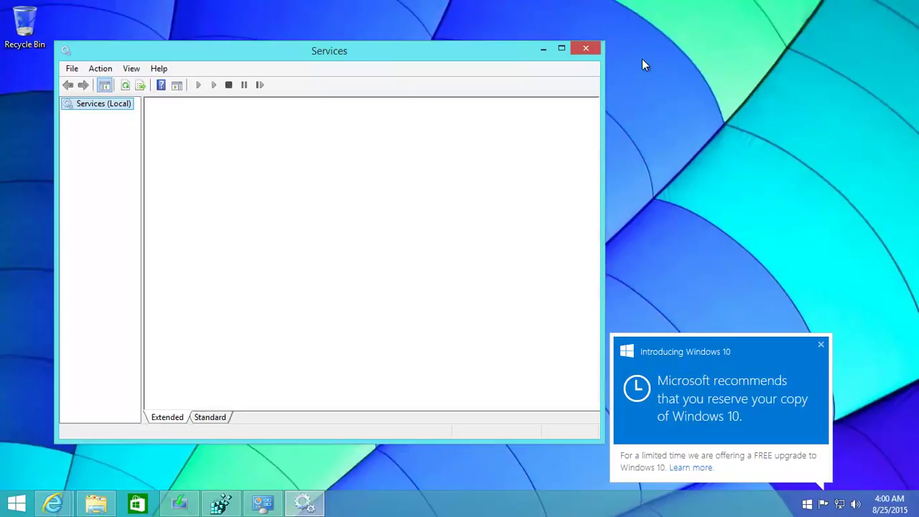
{"action": "left_click", "coordinate": [562, 48]}
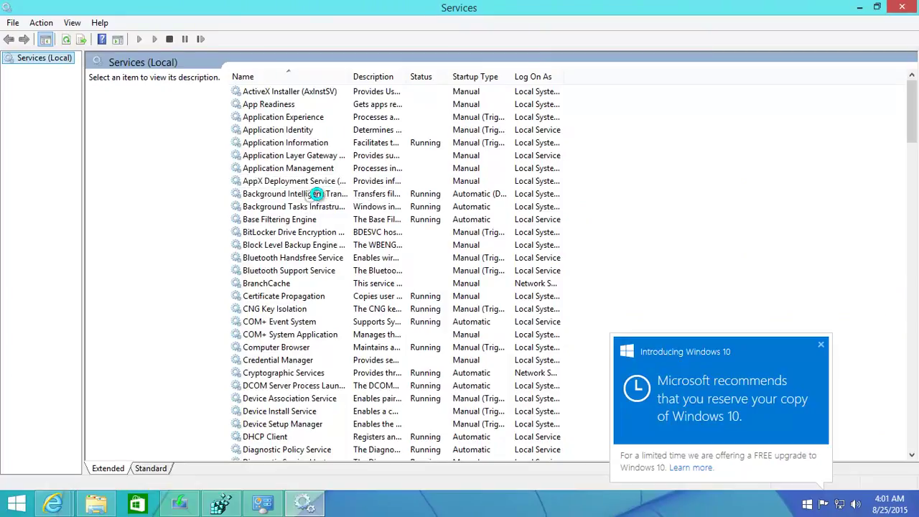
Change Background Intelligent Transfer Service's startup type to Automatic and confirm.
{"action": "left_click", "coordinate": [318, 193]}
{"action": "right_click", "coordinate": [318, 191]}
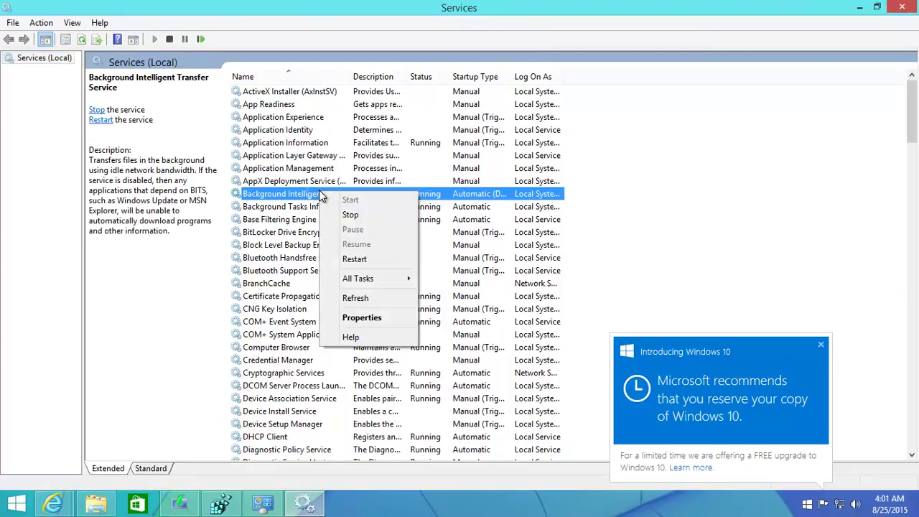
{"action": "left_click", "coordinate": [357, 316]}
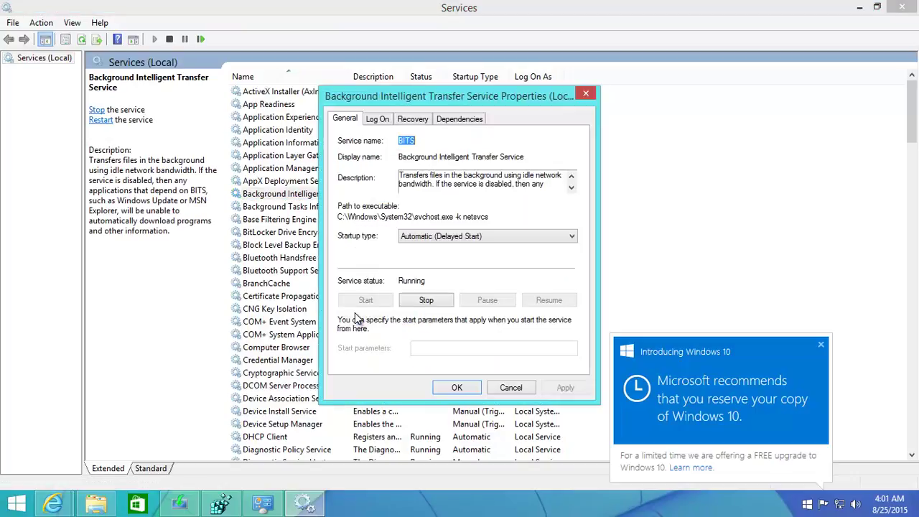
{"action": "left_click", "coordinate": [431, 239]}
{"action": "left_click", "coordinate": [423, 252]}
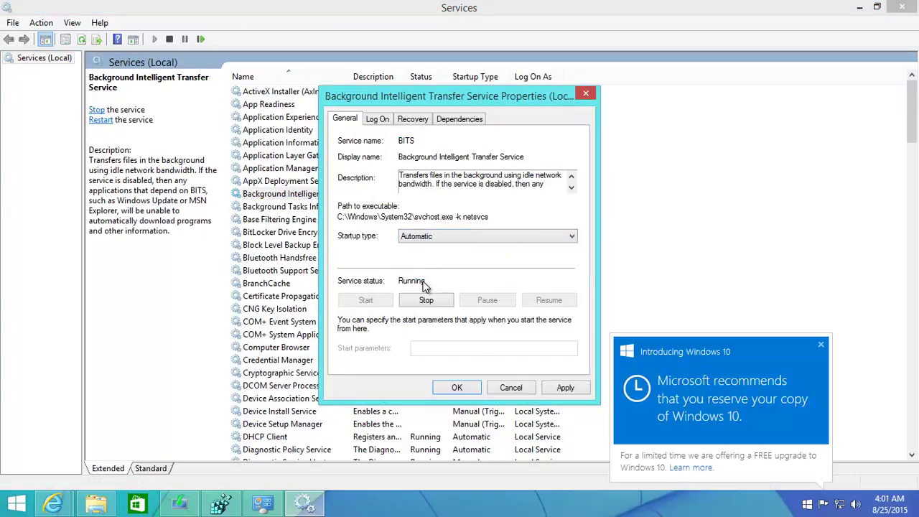
{"action": "left_click", "coordinate": [456, 387]}
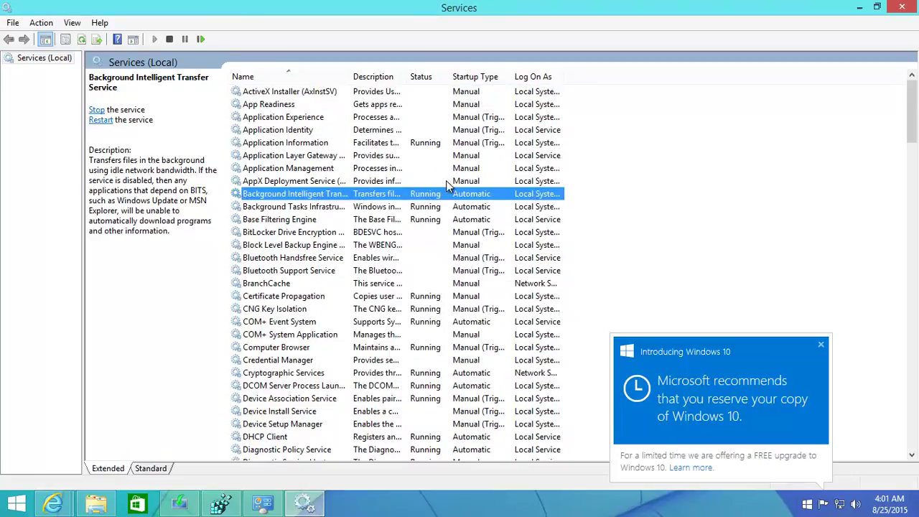
{"action": "left_click_drag", "start_coordinate": [910, 136], "coordinate": [819, 436]}
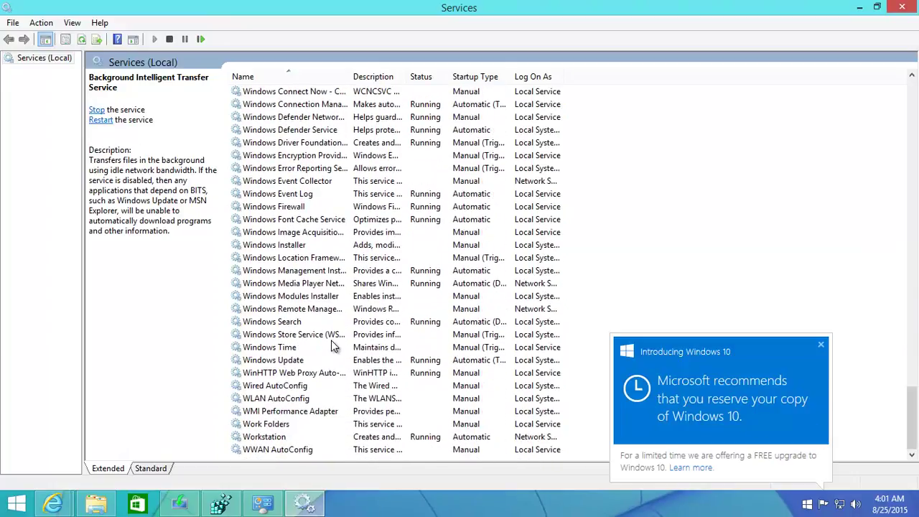
{"action": "left_click", "coordinate": [279, 363]}
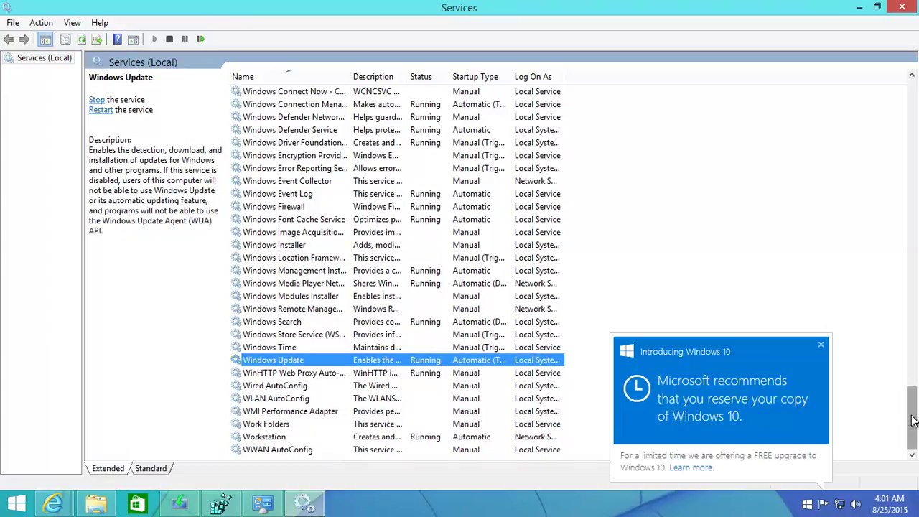
{"action": "left_click_drag", "start_coordinate": [912, 421], "coordinate": [908, 376]}
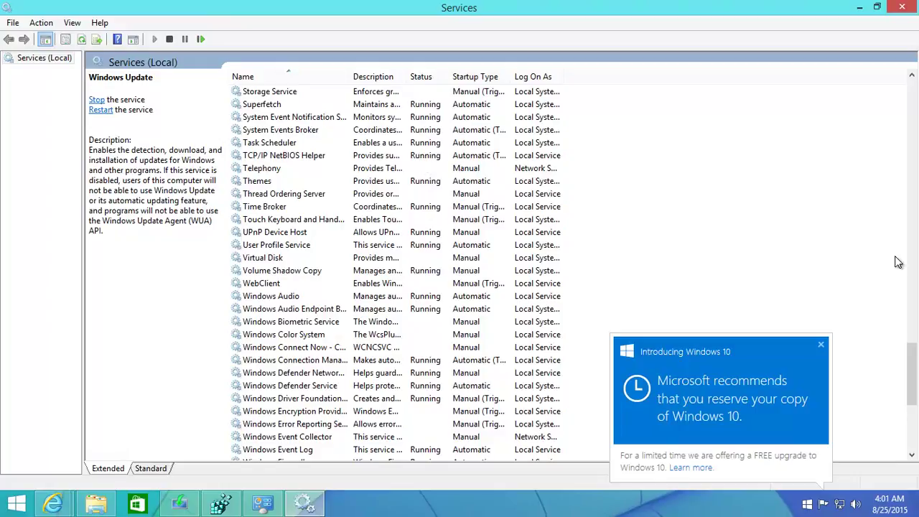
{"action": "left_click_drag", "start_coordinate": [909, 375], "coordinate": [917, 236]}
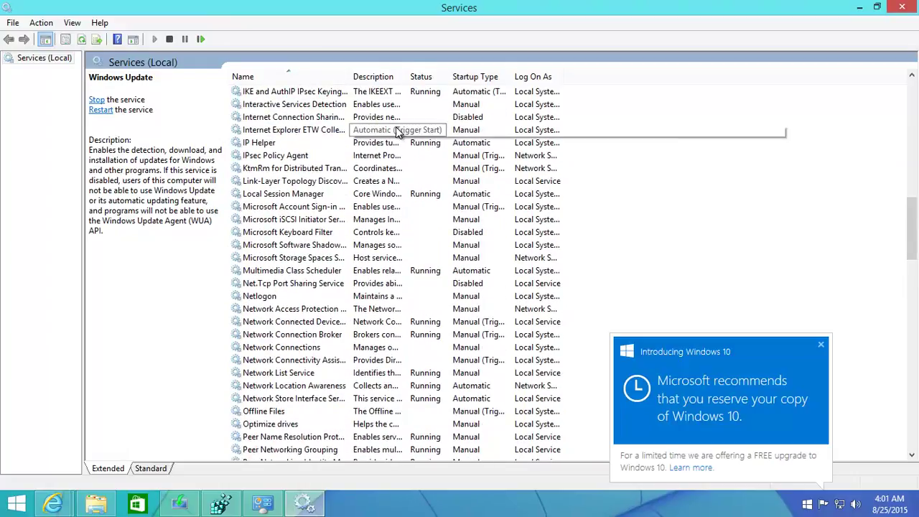
{"action": "left_click", "coordinate": [284, 94]}
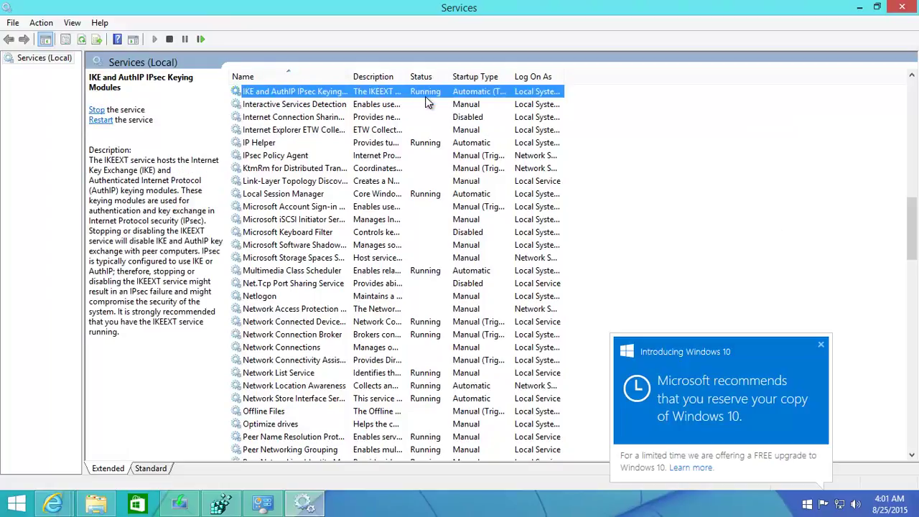
{"action": "left_click_drag", "start_coordinate": [913, 229], "coordinate": [912, 188]}
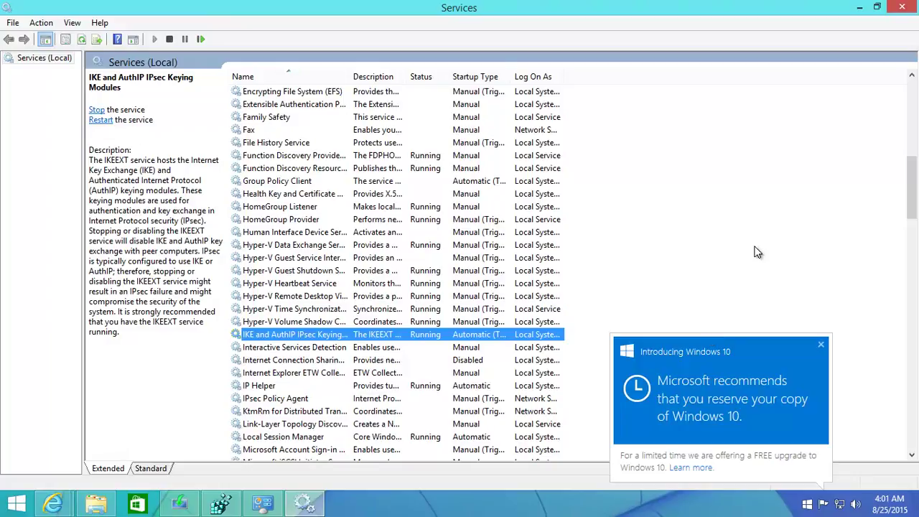
Close Services and open the Get Windows 10 offer from the 'Introducing Windows 10' notification.
{"action": "left_click", "coordinate": [898, 8]}
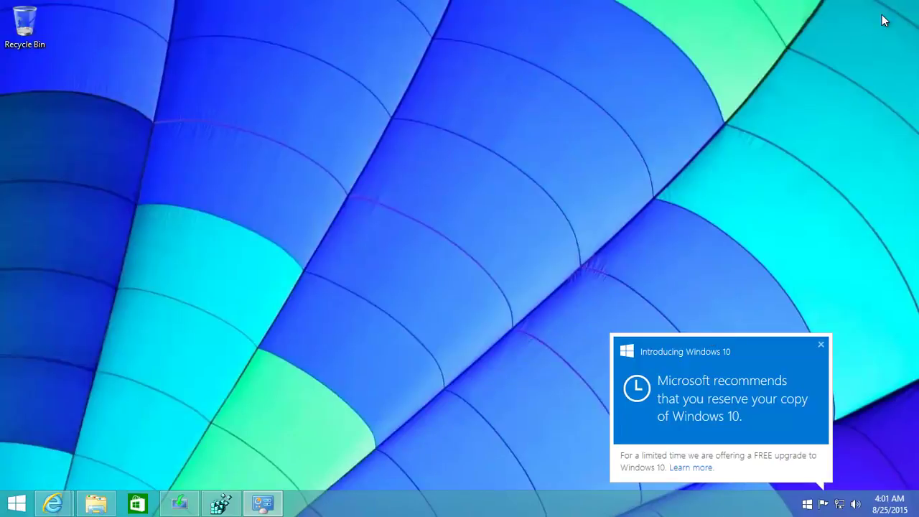
{"action": "left_click", "coordinate": [724, 397]}
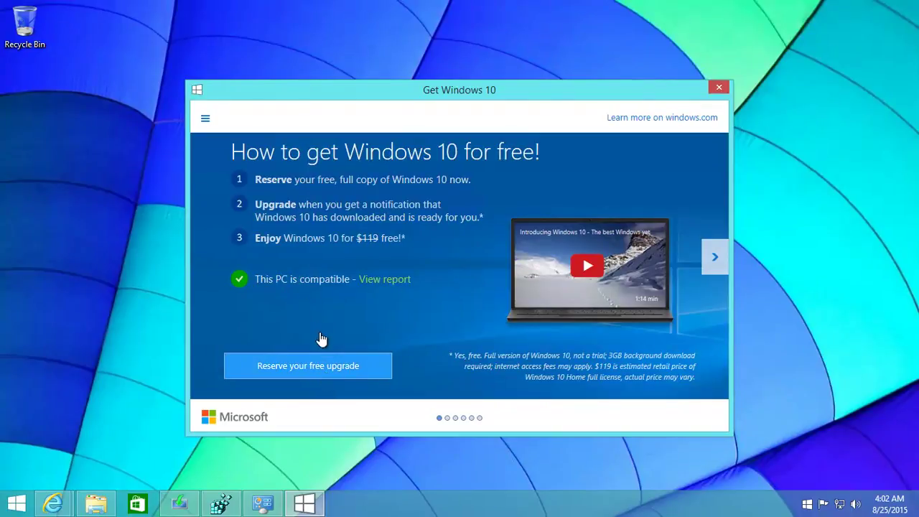
Reserve the free Windows 10 upgrade skipping email confirmation, then close it and Registry Editor.
{"action": "left_click", "coordinate": [317, 368]}
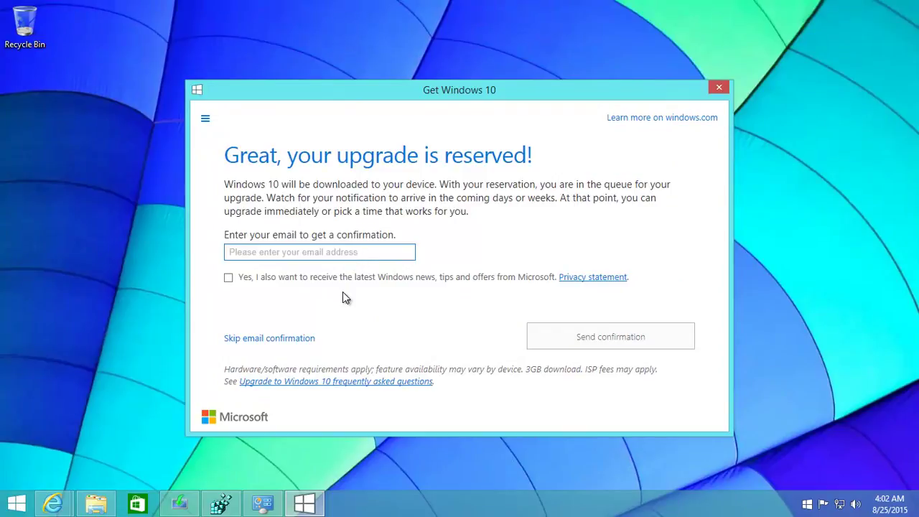
{"action": "left_click", "coordinate": [277, 337]}
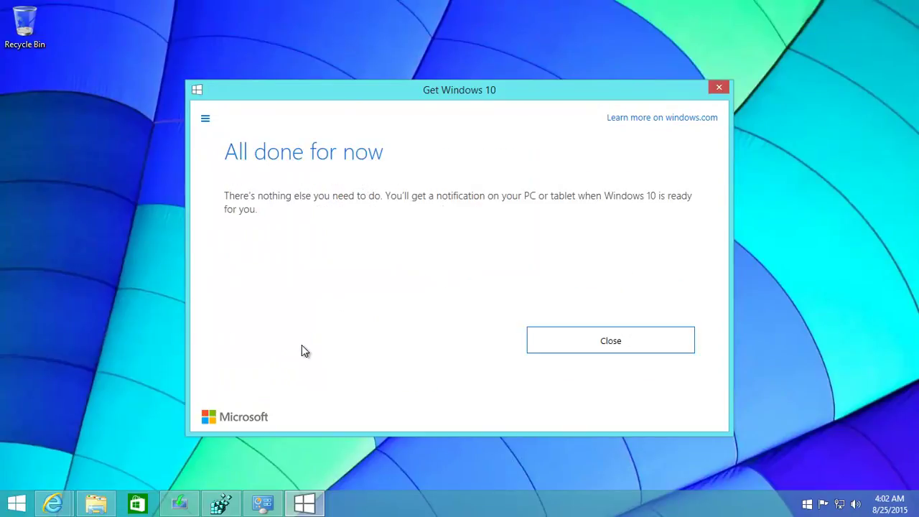
{"action": "left_click", "coordinate": [611, 345]}
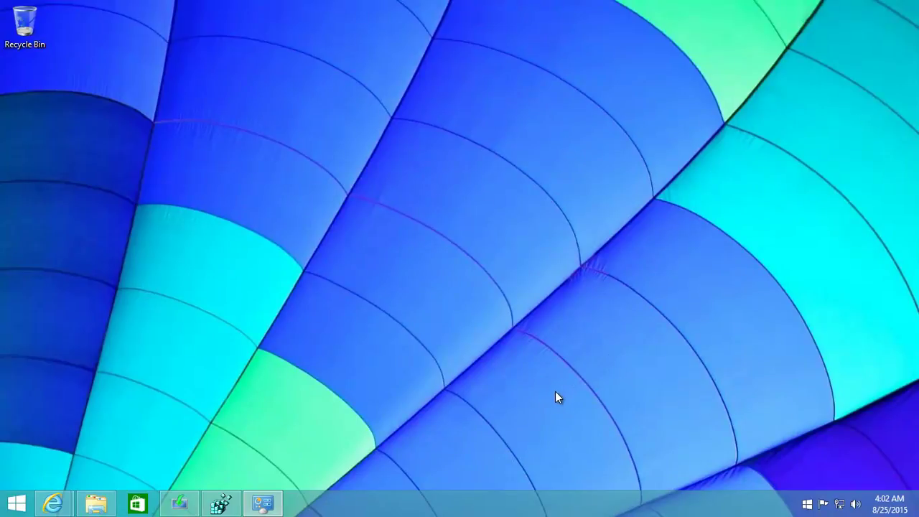
{"action": "left_click", "coordinate": [221, 503]}
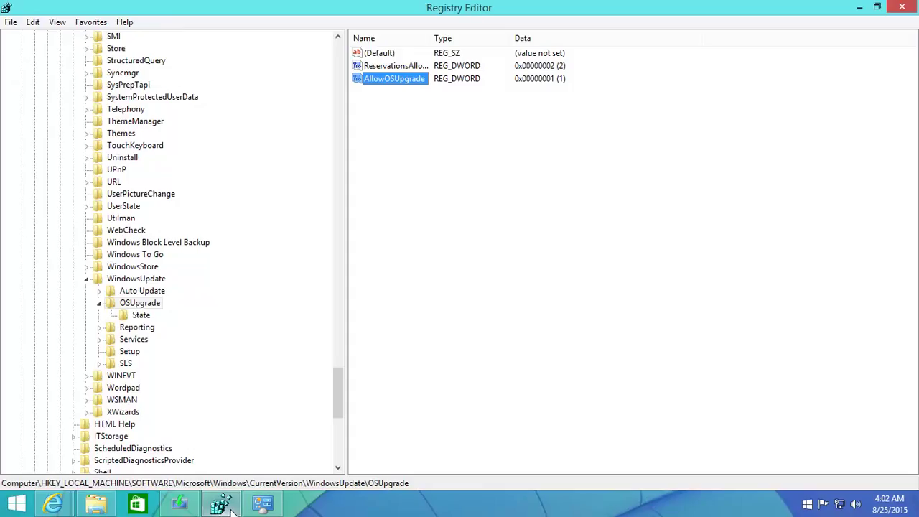
{"action": "left_click", "coordinate": [897, 7]}
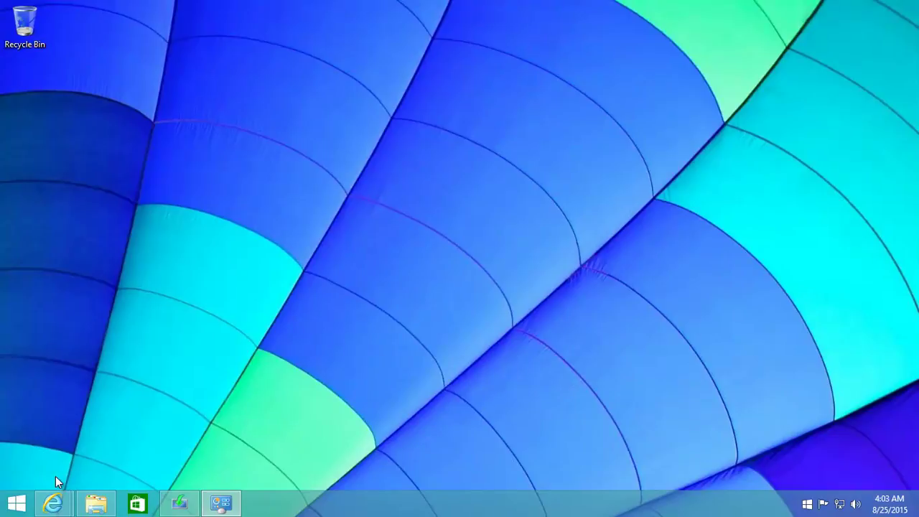
From the 'windows 10 iso' search, open Microsoft's Download Windows 10 page and scroll to the 32/64-bit tools.
{"action": "left_click", "coordinate": [53, 502]}
{"action": "mouse_move", "coordinate": [83, 389]}
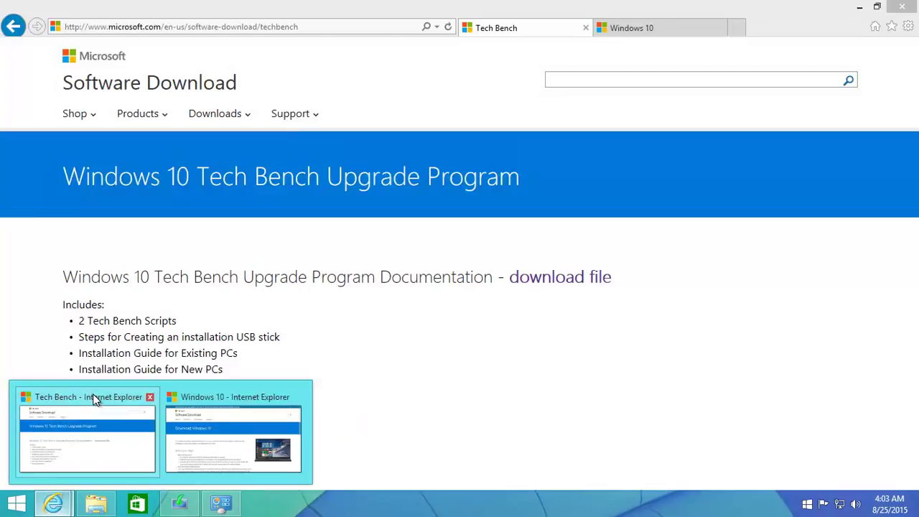
{"action": "left_click", "coordinate": [215, 396]}
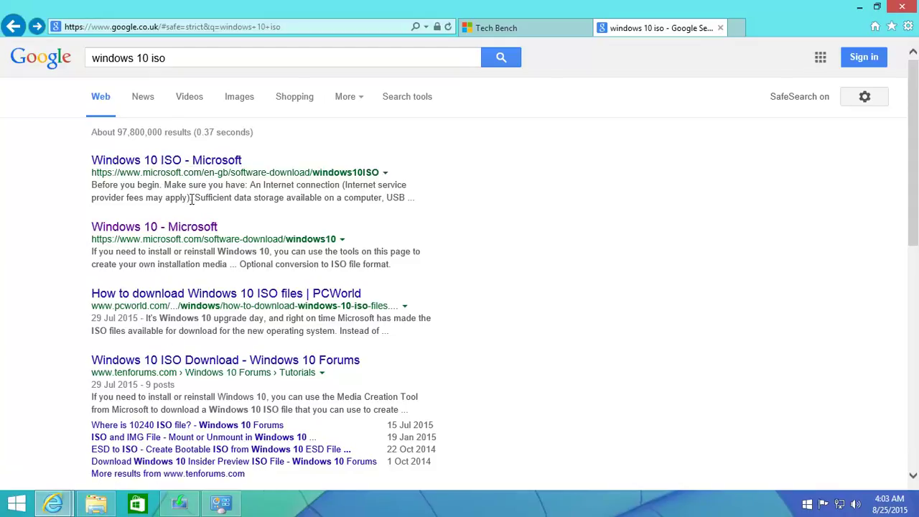
{"action": "left_click", "coordinate": [189, 162]}
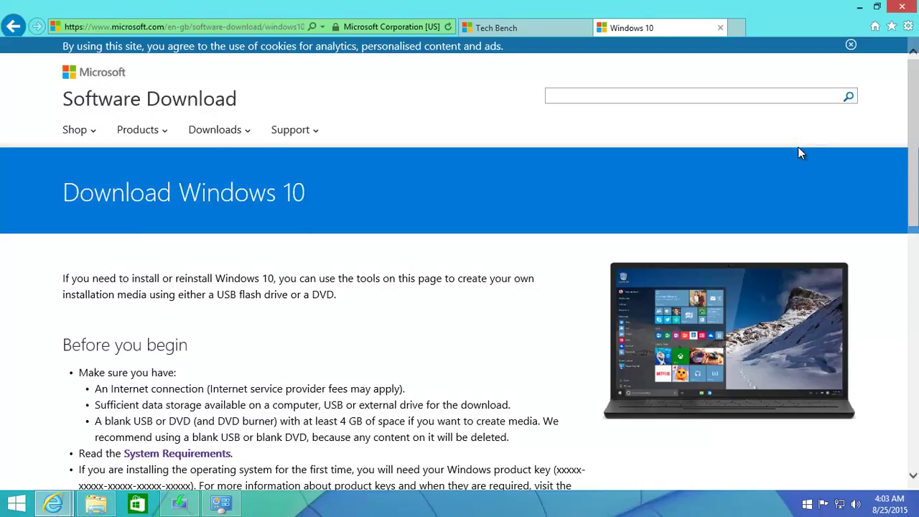
{"action": "left_click_drag", "start_coordinate": [912, 152], "coordinate": [847, 305]}
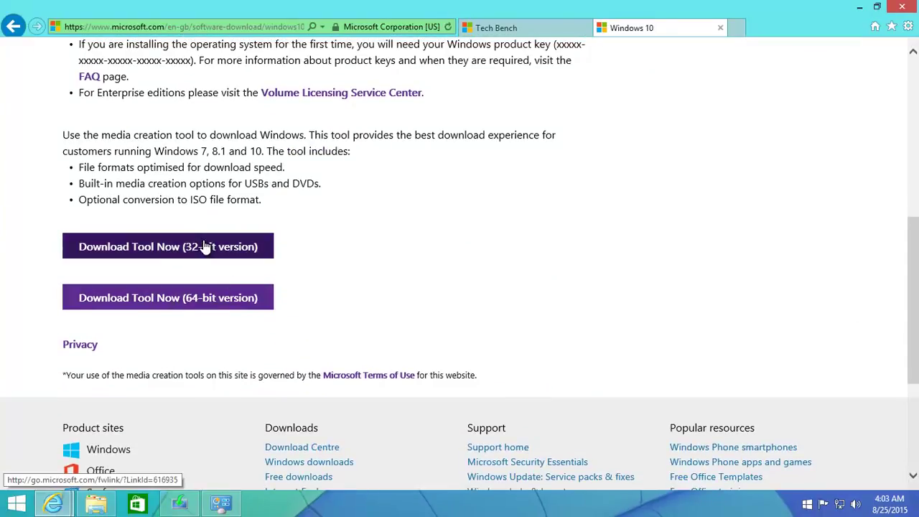
Confirm in Control Panel's System page that the PC runs activated 64-bit Windows 8.1 Pro, then close it.
{"action": "left_click", "coordinate": [17, 508]}
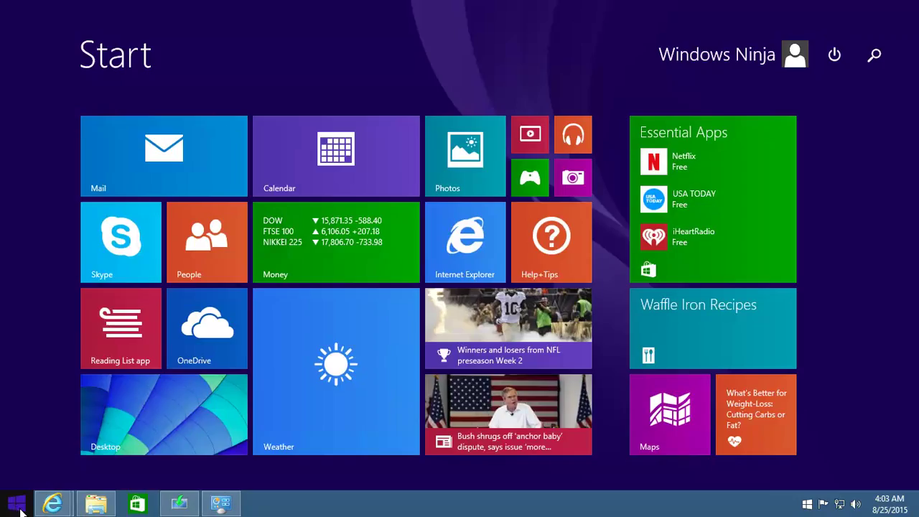
{"action": "mouse_move", "coordinate": [54, 508]}
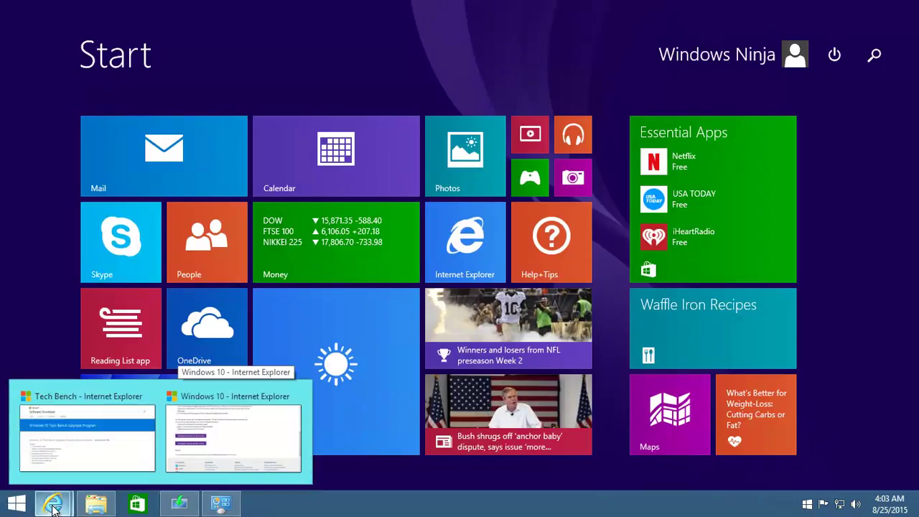
{"action": "type", "text": "control Panel"}
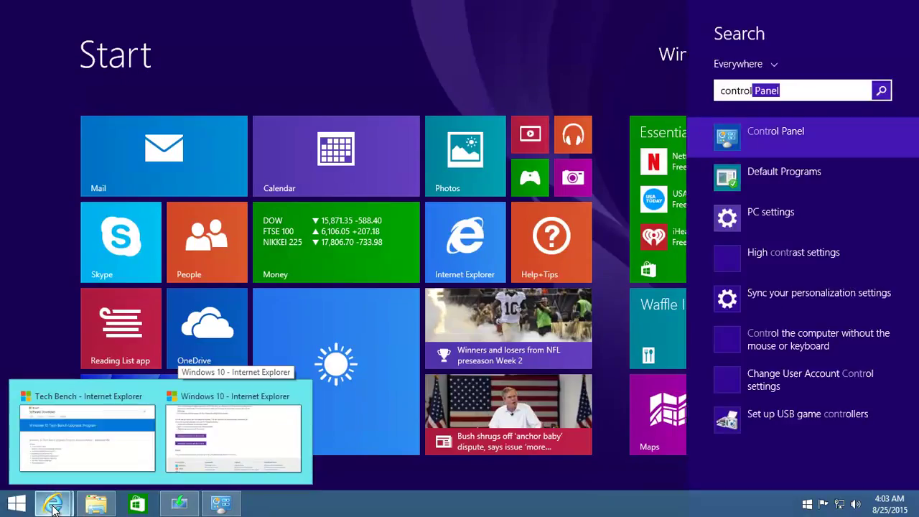
{"action": "left_click", "coordinate": [777, 131]}
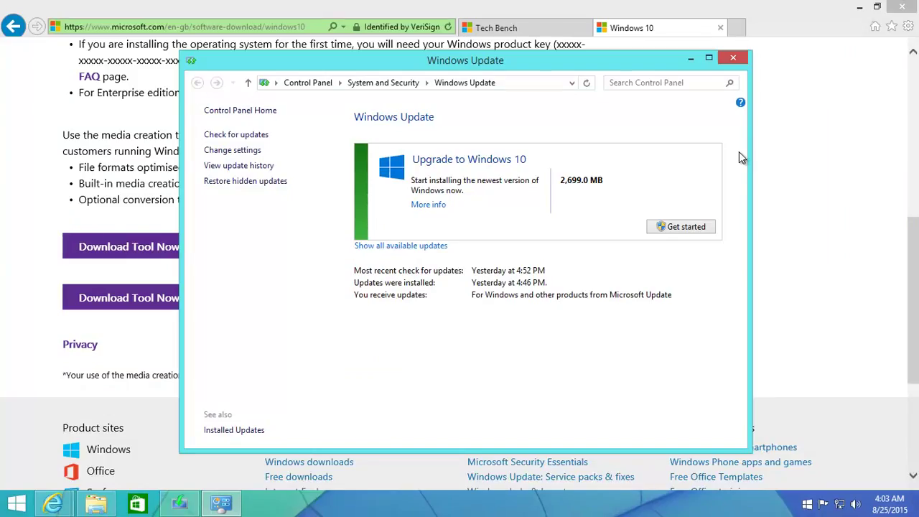
{"action": "left_click", "coordinate": [240, 111]}
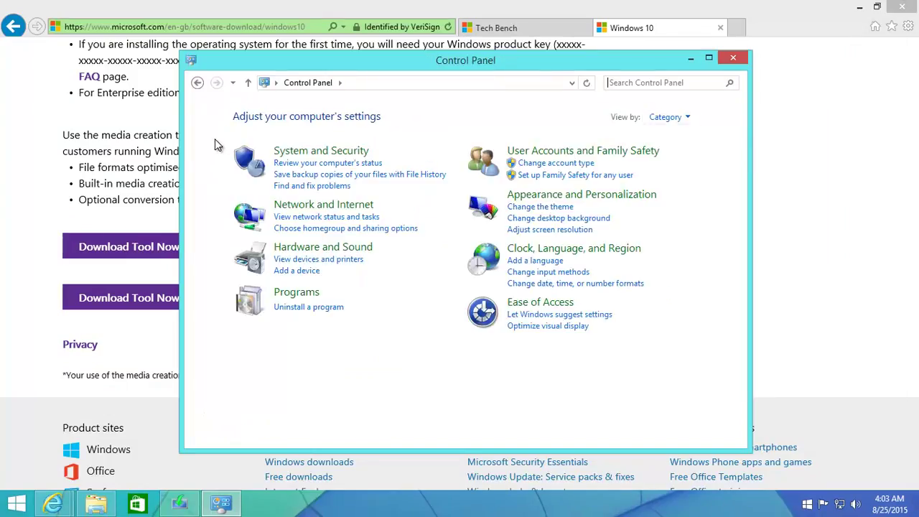
{"action": "left_click", "coordinate": [332, 150]}
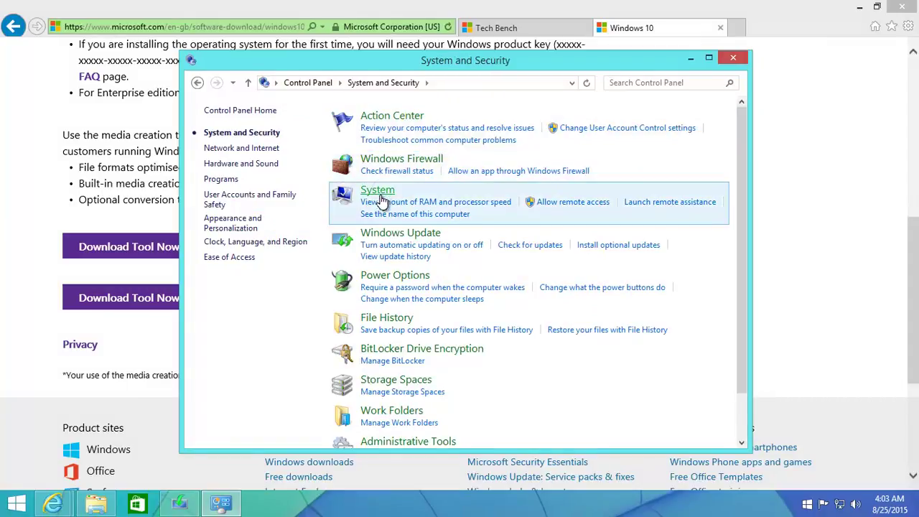
{"action": "left_click", "coordinate": [379, 200]}
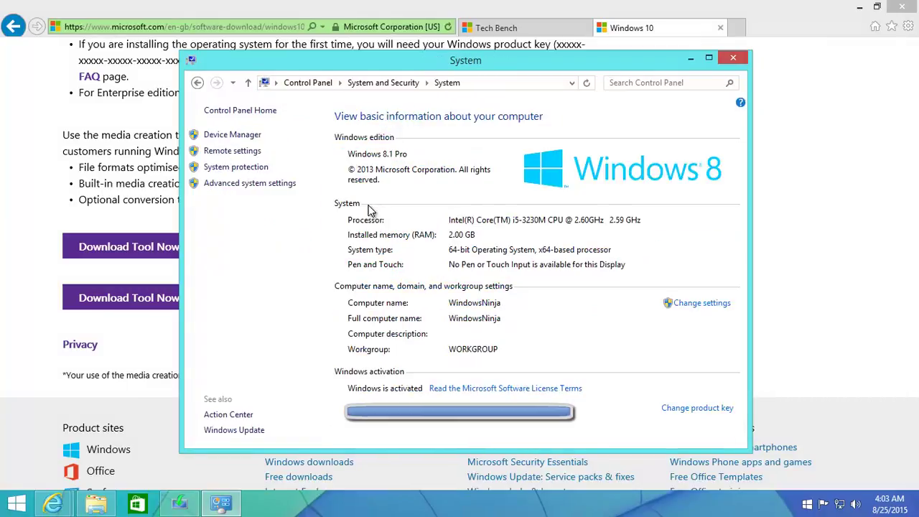
{"action": "left_click", "coordinate": [732, 60]}
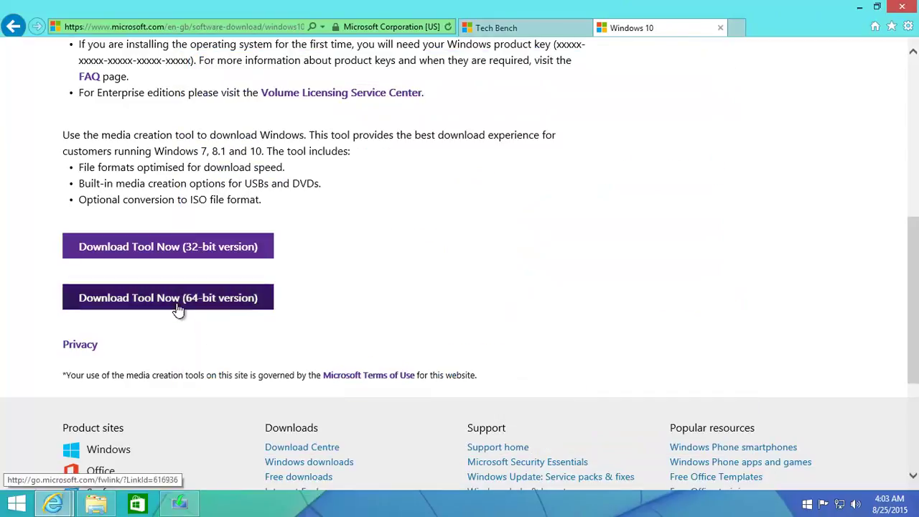
Save the 64-bit Media Creation Tool download and run MediaCreationToolx64.exe from the Downloads folder.
{"action": "left_click", "coordinate": [207, 305]}
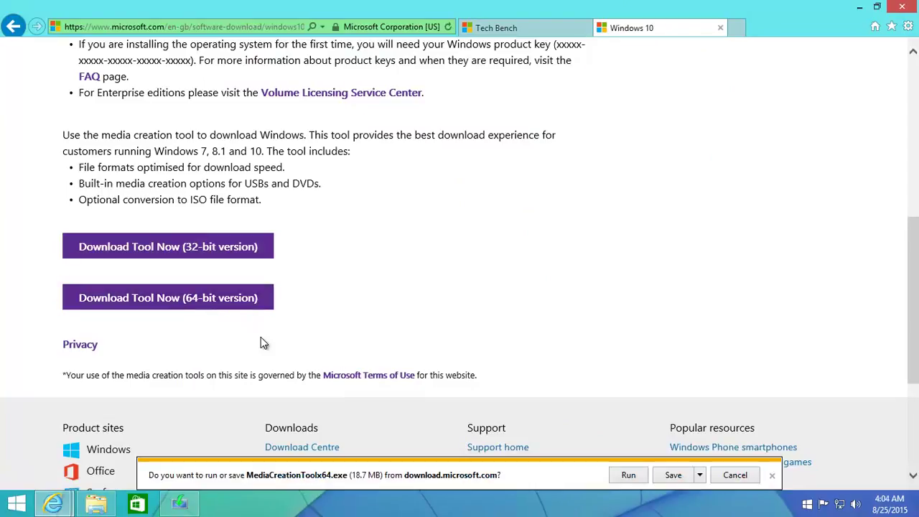
{"action": "left_click", "coordinate": [673, 475]}
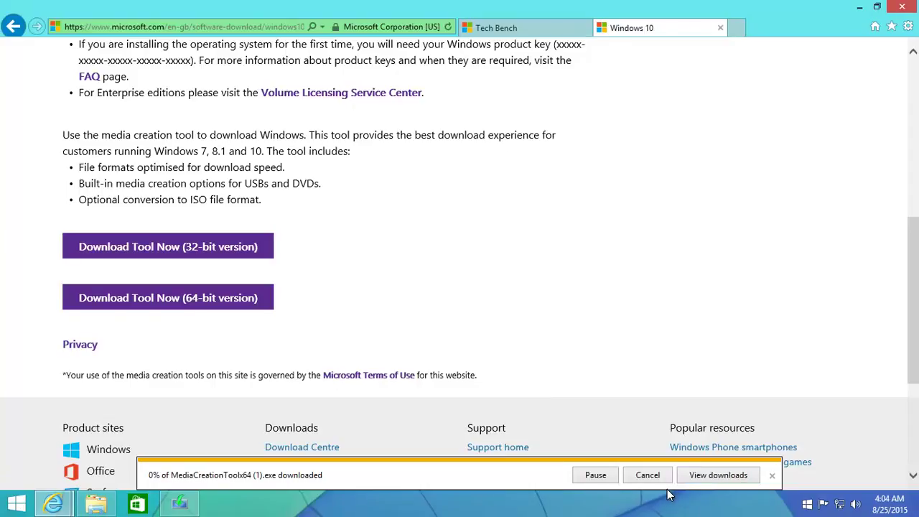
{"action": "left_click", "coordinate": [719, 475]}
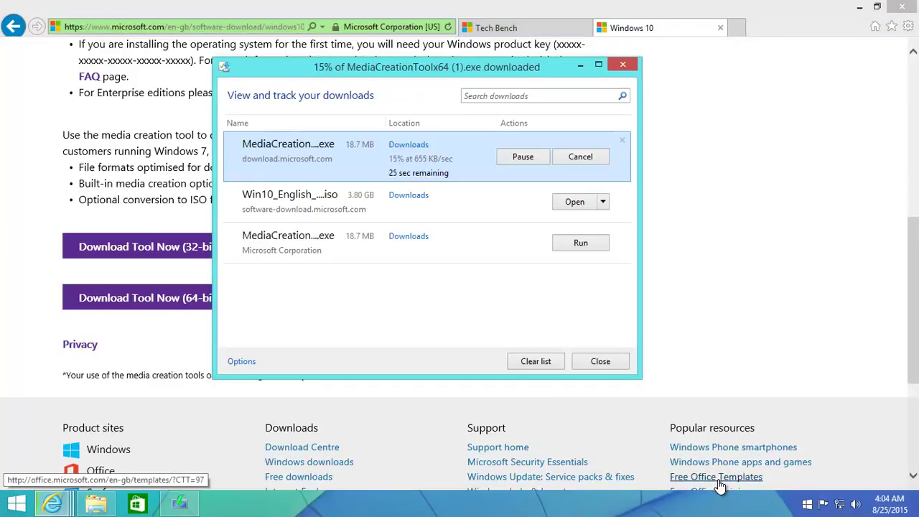
{"action": "left_click", "coordinate": [622, 64]}
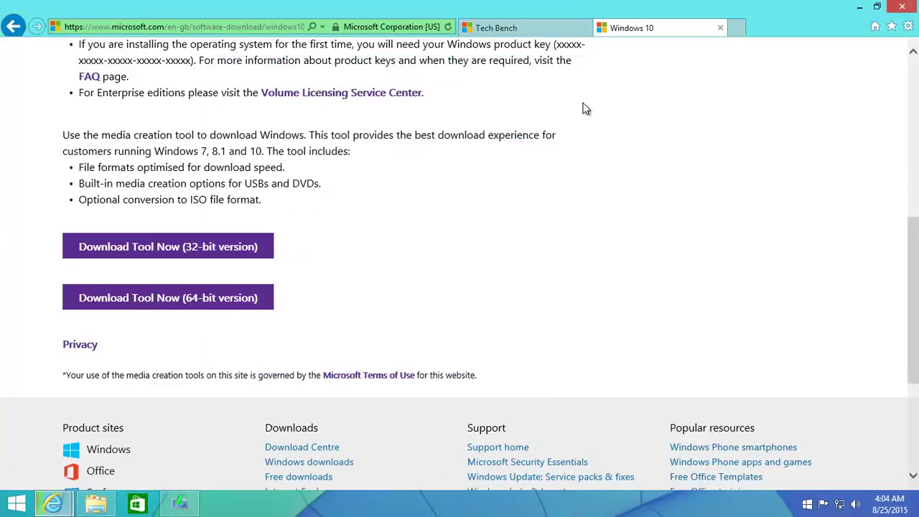
{"action": "left_click", "coordinate": [97, 503]}
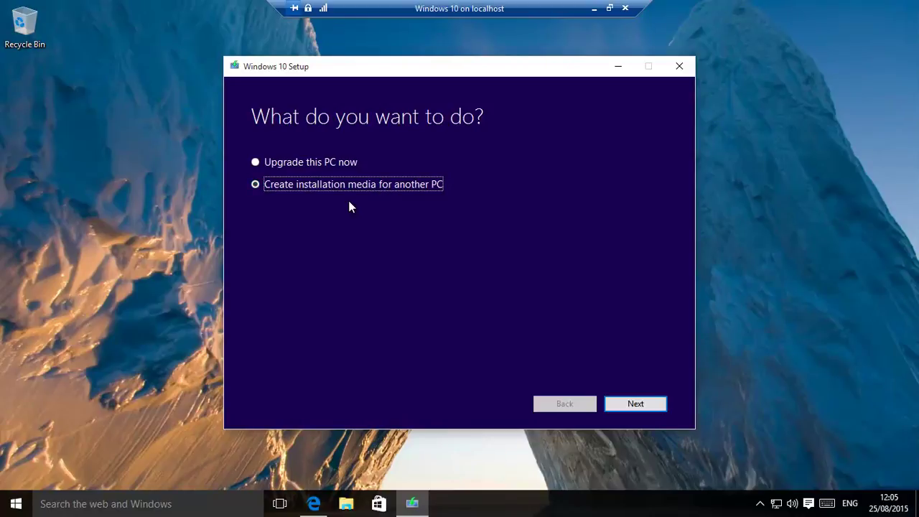
Choose English (United Kingdom), Windows 10 Pro and 64-bit (x64) for the installation media.
{"action": "left_click", "coordinate": [634, 406]}
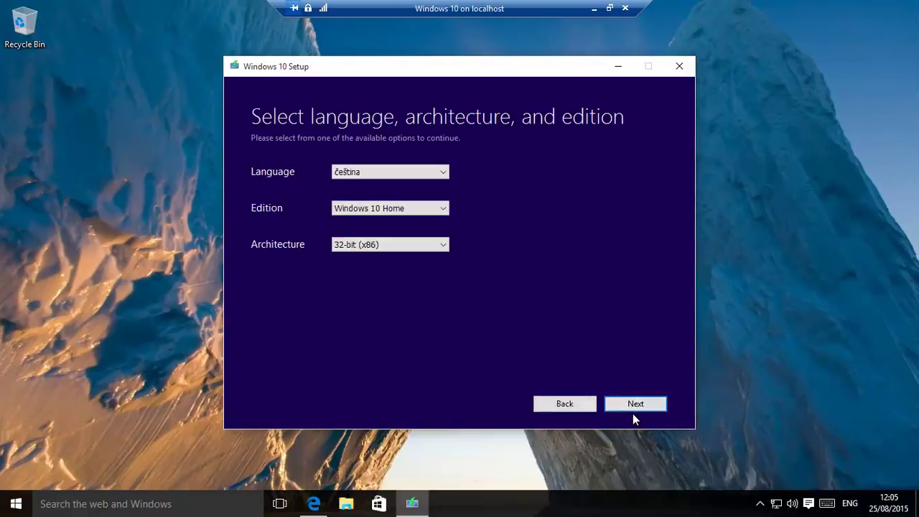
{"action": "left_click", "coordinate": [440, 174]}
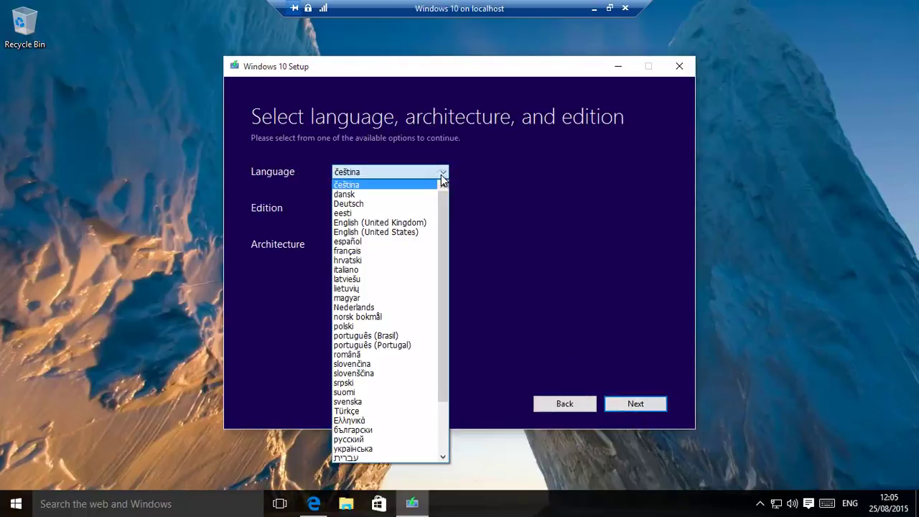
{"action": "left_click", "coordinate": [384, 223]}
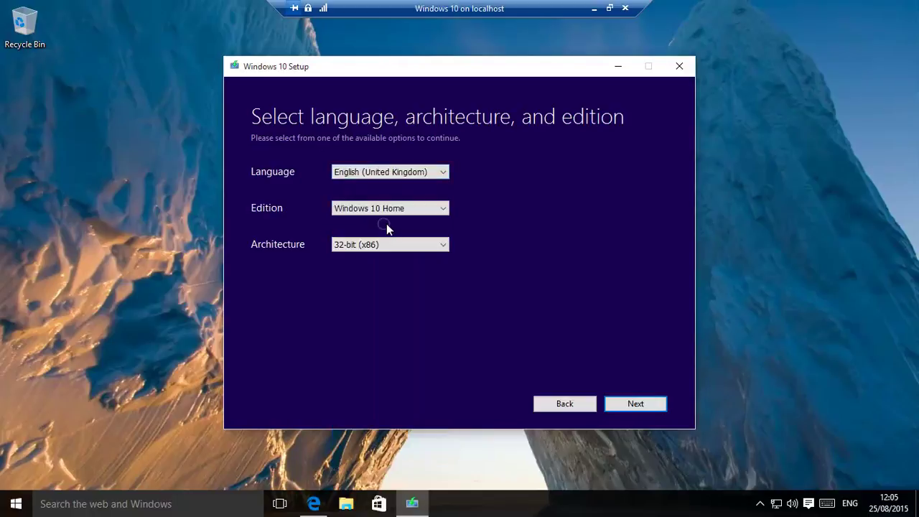
{"action": "left_click", "coordinate": [441, 209]}
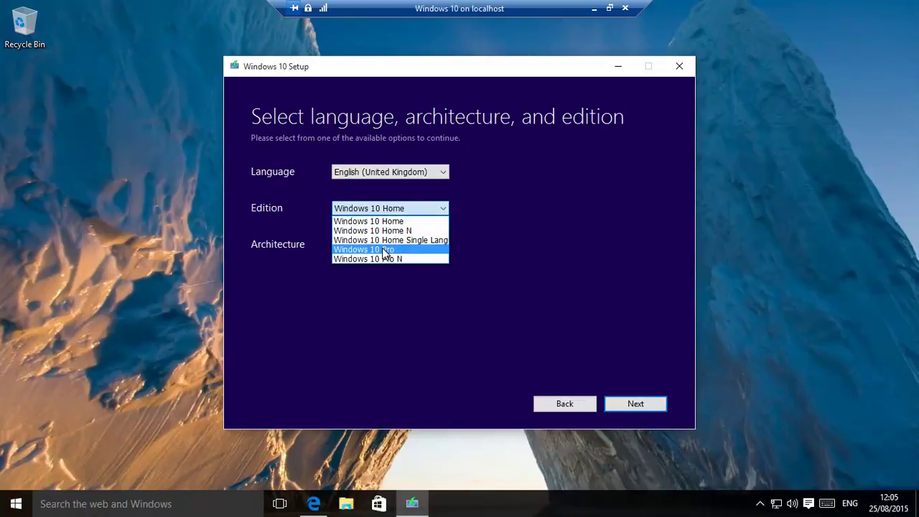
{"action": "left_click", "coordinate": [394, 249]}
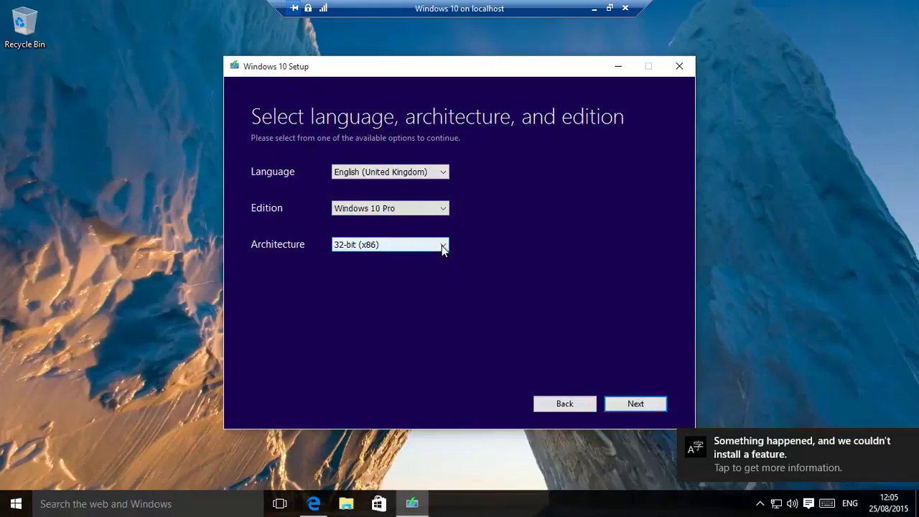
{"action": "left_click", "coordinate": [389, 268]}
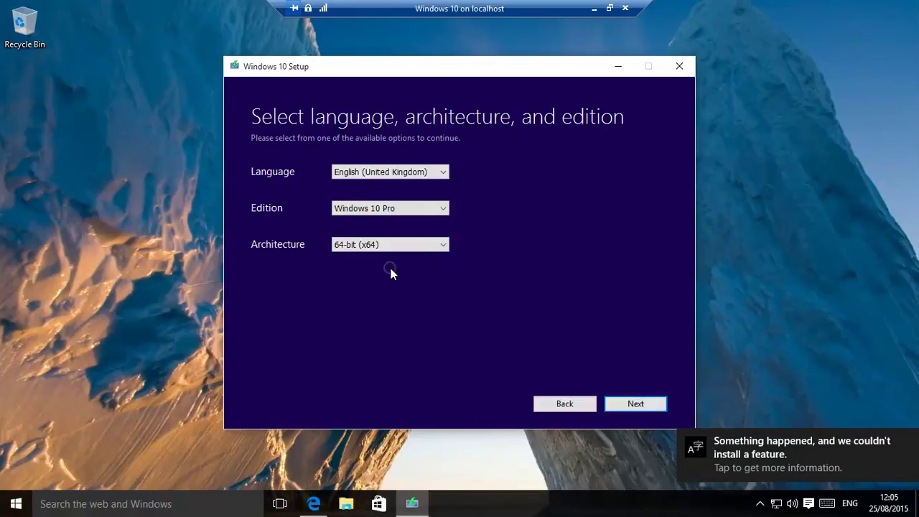
{"action": "left_click", "coordinate": [629, 405]}
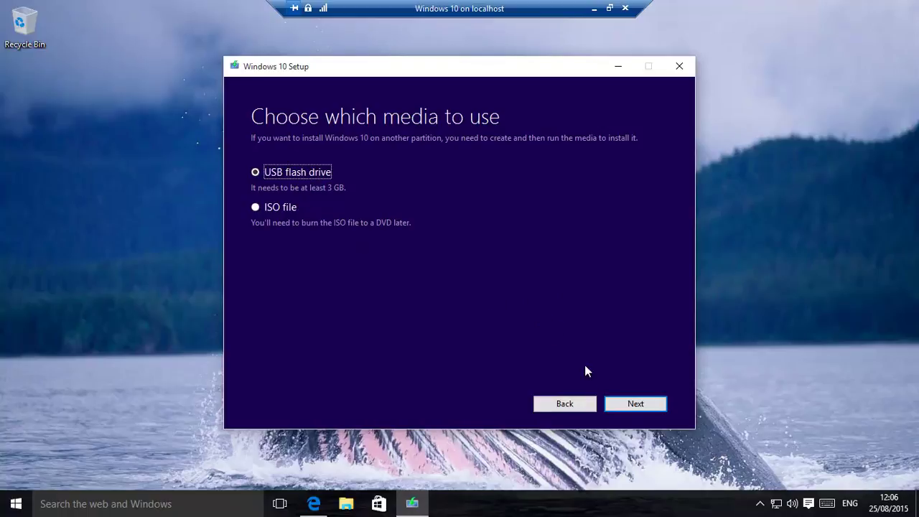
Choose ISO file as the media type and save the ISO to the Desktop to start downloading.
{"action": "left_click", "coordinate": [631, 404]}
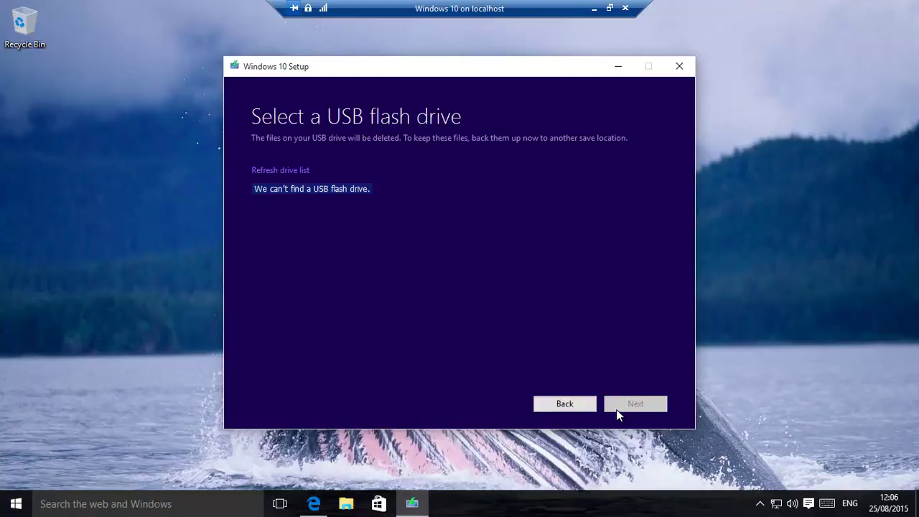
{"action": "left_click", "coordinate": [567, 402]}
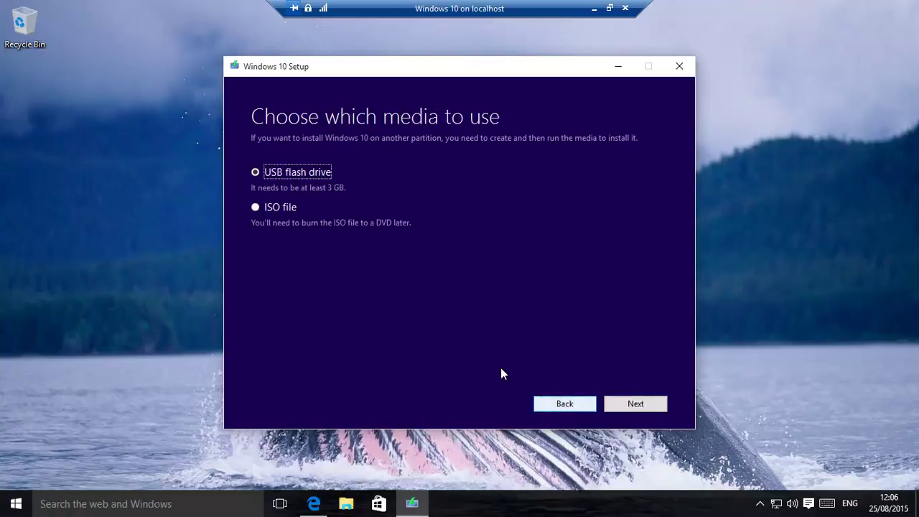
{"action": "left_click", "coordinate": [255, 208]}
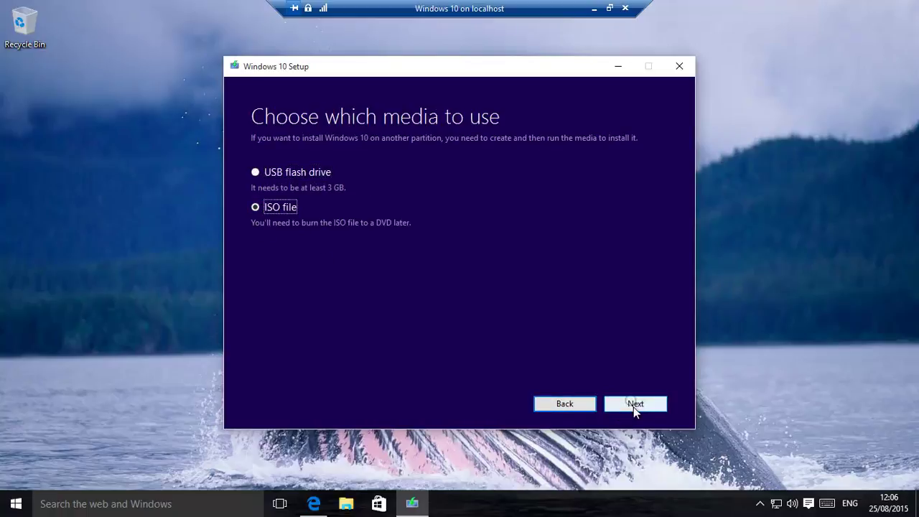
{"action": "left_click", "coordinate": [631, 406]}
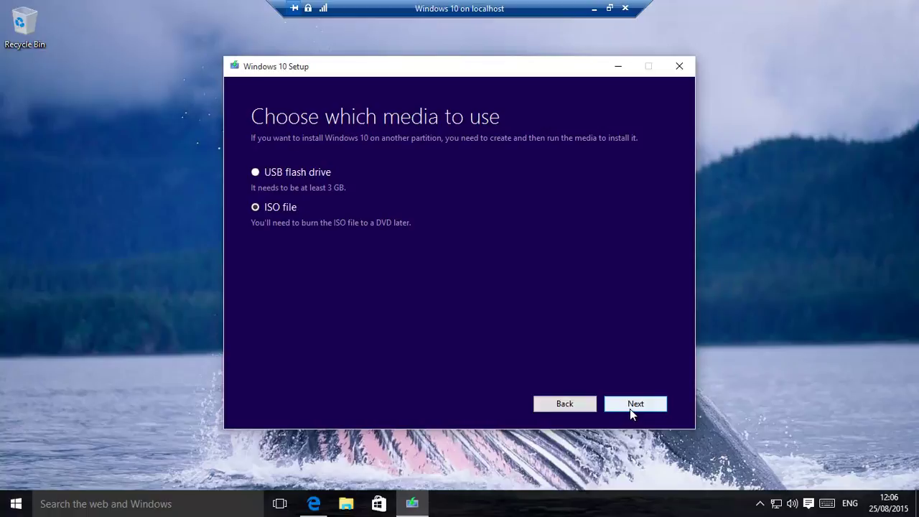
{"action": "left_click", "coordinate": [636, 403]}
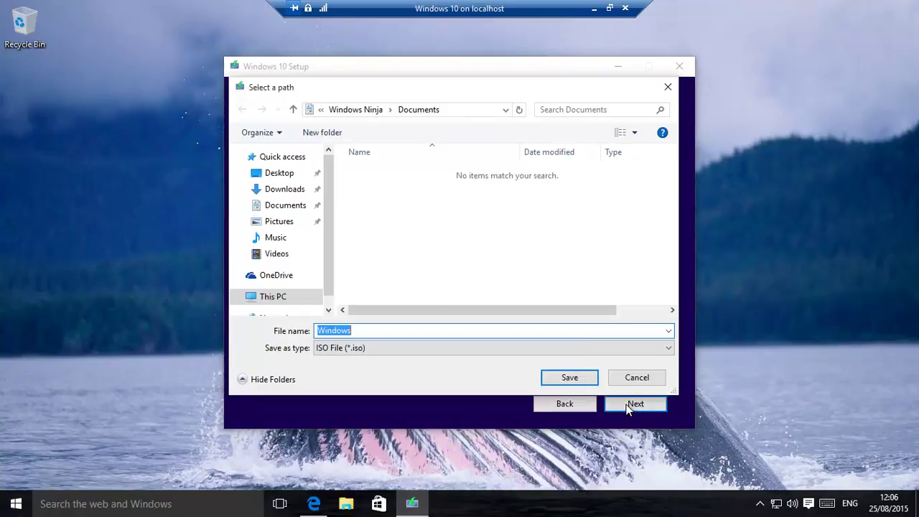
{"action": "left_click", "coordinate": [280, 176]}
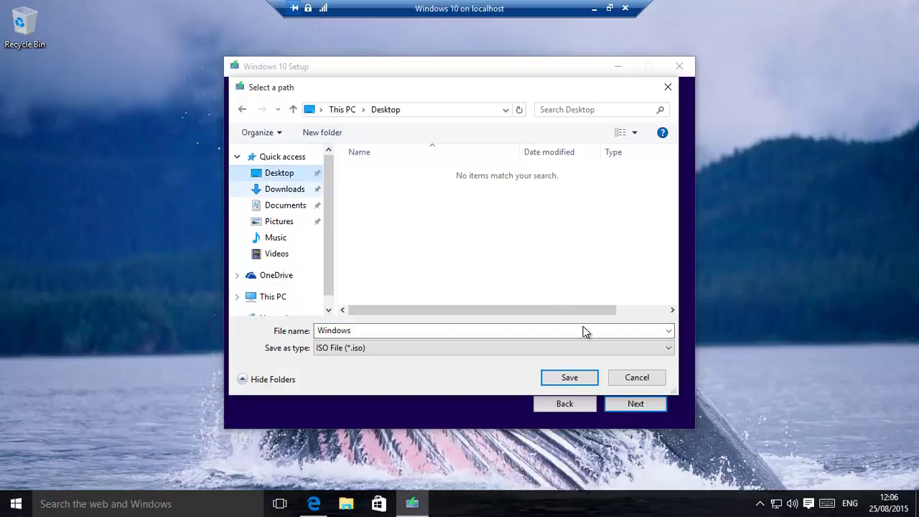
{"action": "left_click", "coordinate": [580, 381]}
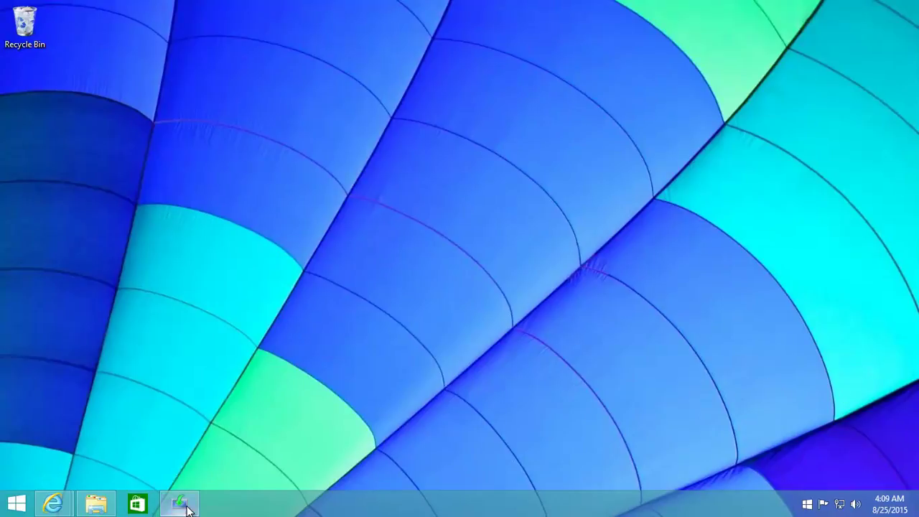
Search 'up' from the Start screen and open Windows Update from the results.
{"action": "left_click", "coordinate": [16, 507]}
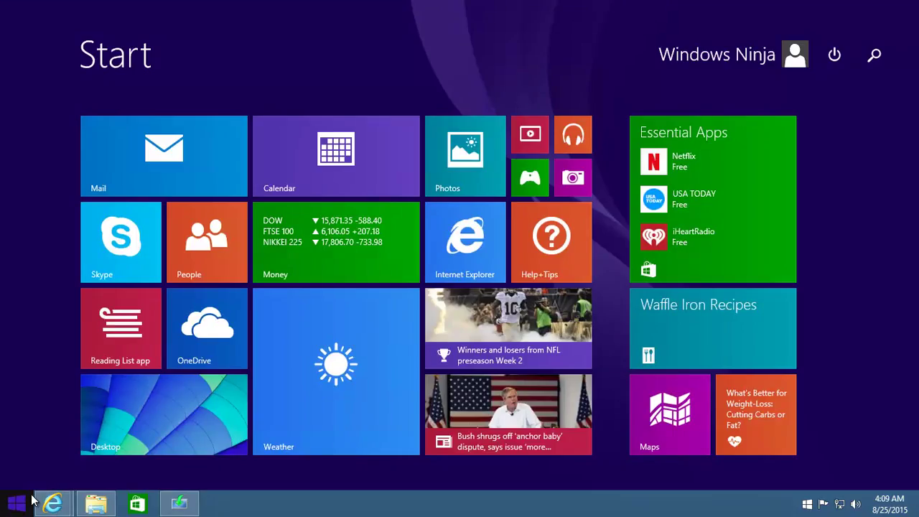
{"action": "type", "text": "up"}
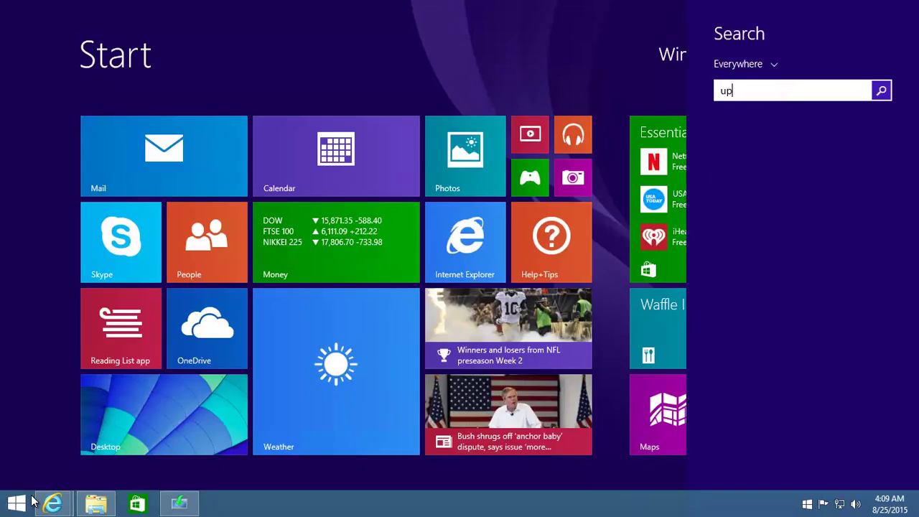
{"action": "left_click", "coordinate": [793, 130]}
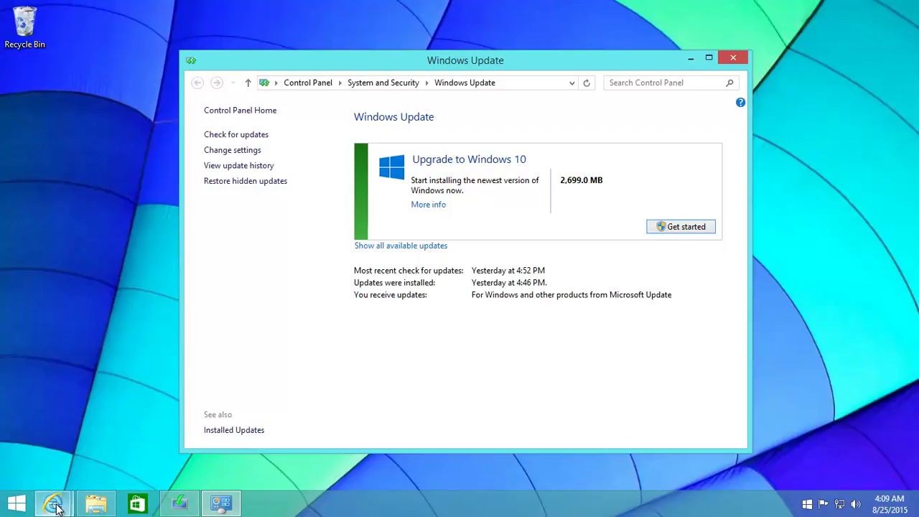
On the Tech Bench page, select Windows 10 under Select edition and confirm it.
{"action": "mouse_move", "coordinate": [53, 502]}
{"action": "left_click", "coordinate": [124, 400]}
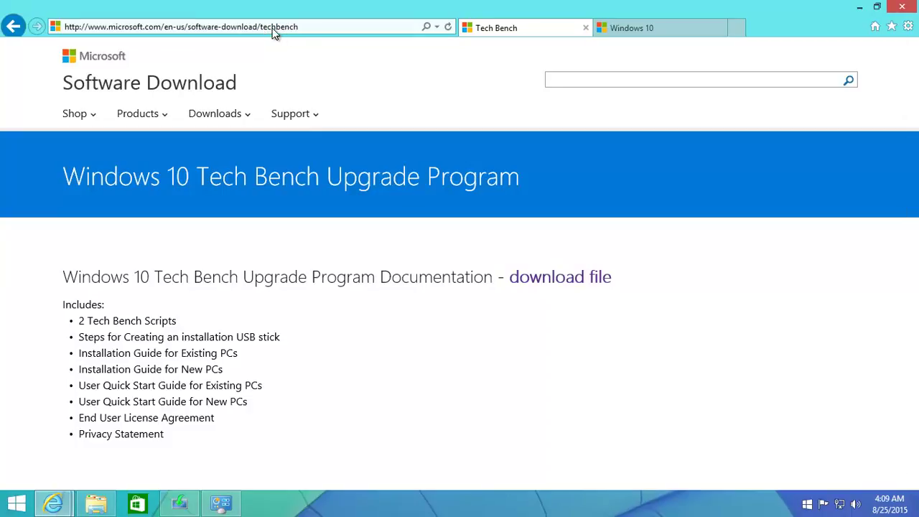
{"action": "left_click_drag", "start_coordinate": [910, 132], "coordinate": [868, 302]}
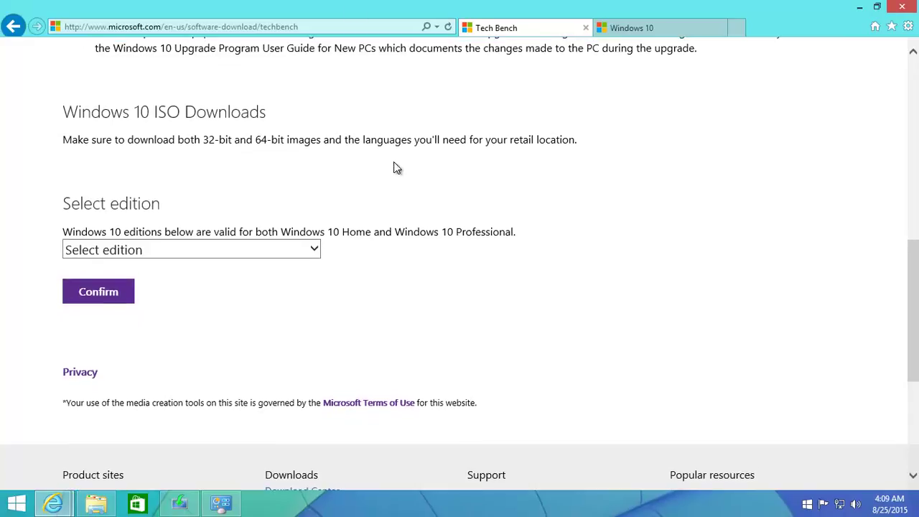
{"action": "left_click", "coordinate": [314, 251]}
{"action": "left_click", "coordinate": [143, 263]}
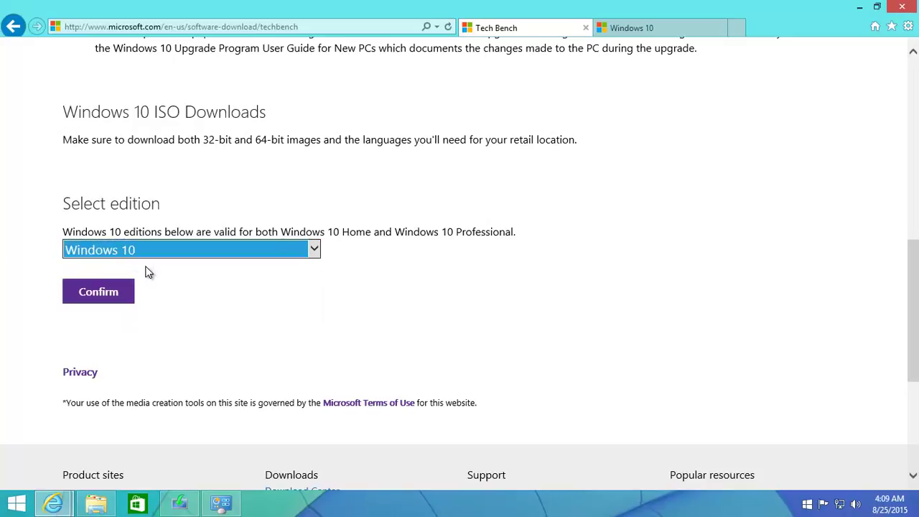
{"action": "left_click", "coordinate": [109, 291]}
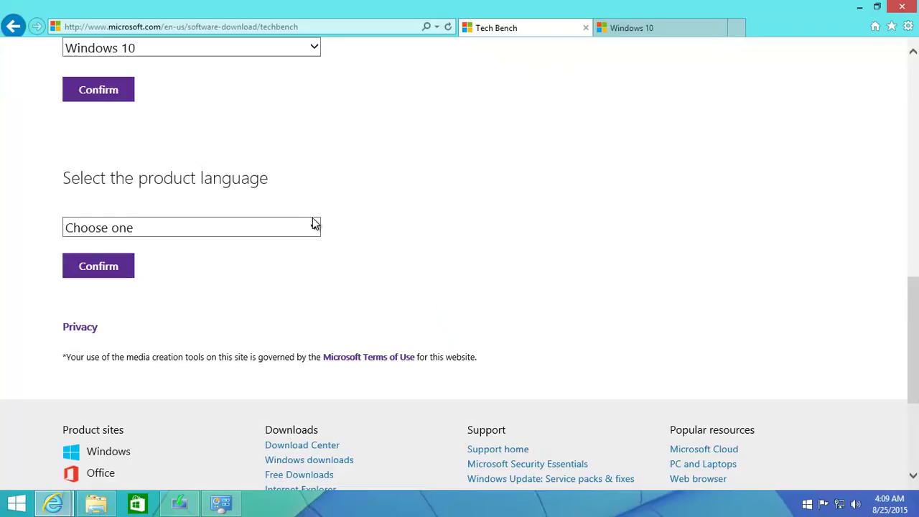
Confirm English as the product language, then start and cancel the 64-bit ISO download.
{"action": "left_click", "coordinate": [314, 227]}
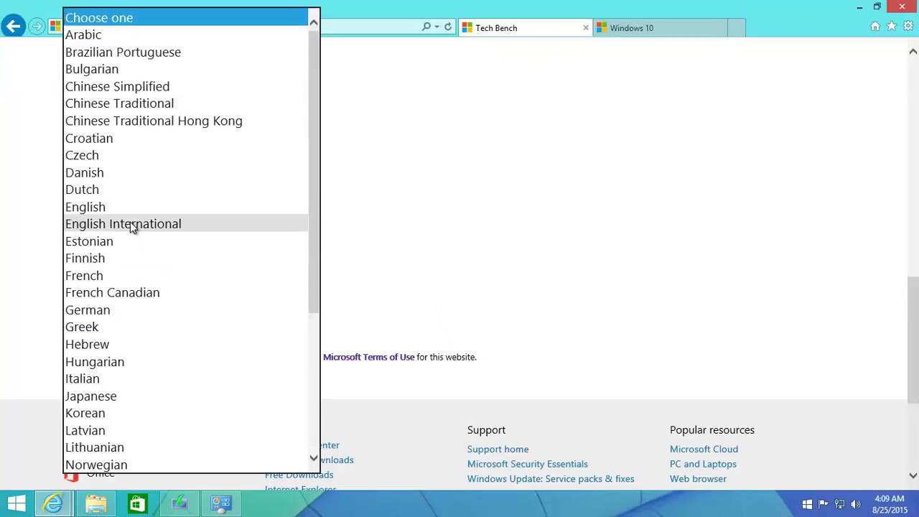
{"action": "left_click", "coordinate": [112, 210]}
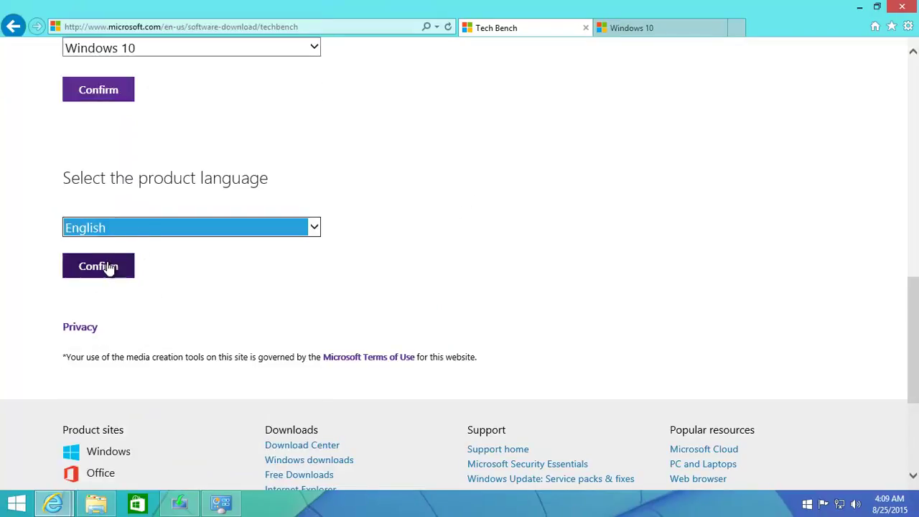
{"action": "left_click", "coordinate": [106, 267]}
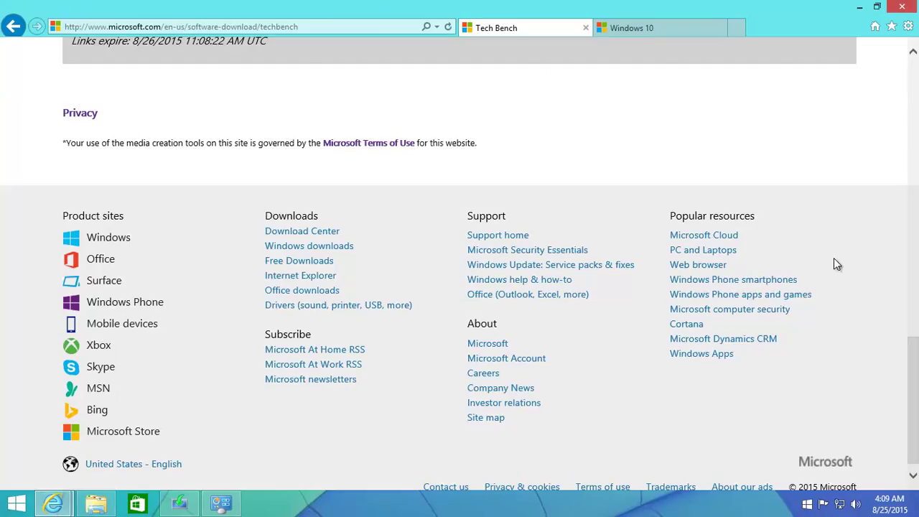
{"action": "left_click_drag", "start_coordinate": [913, 370], "coordinate": [912, 255]}
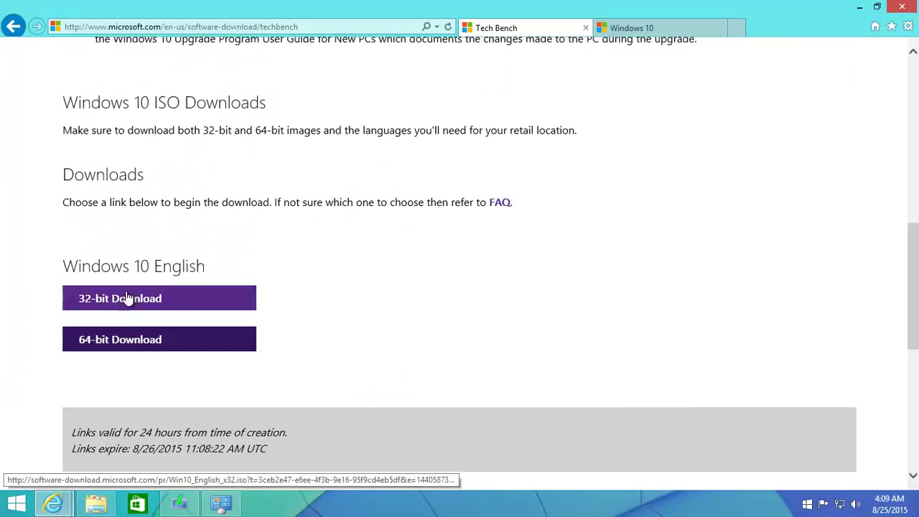
{"action": "left_click", "coordinate": [165, 349]}
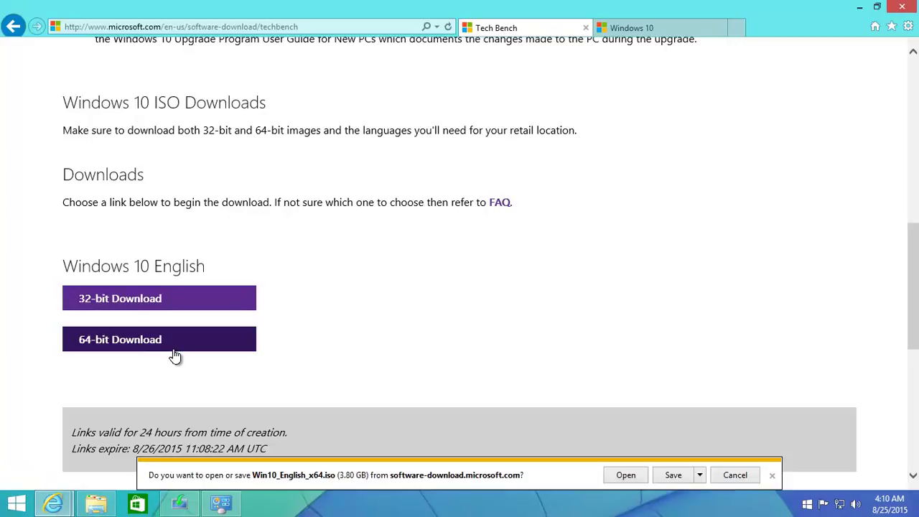
{"action": "left_click", "coordinate": [732, 475]}
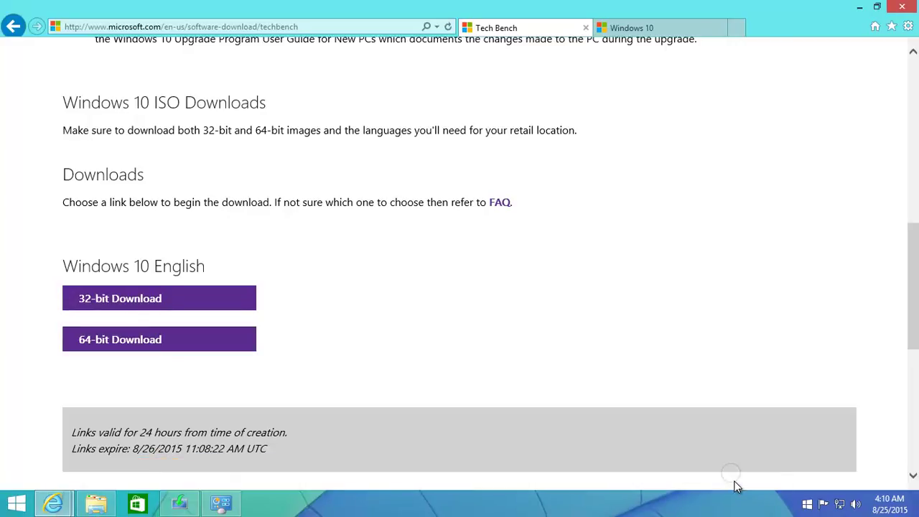
Mount Win10_English_x64.iso from the Downloads folder and close Windows Update.
{"action": "left_click", "coordinate": [861, 9]}
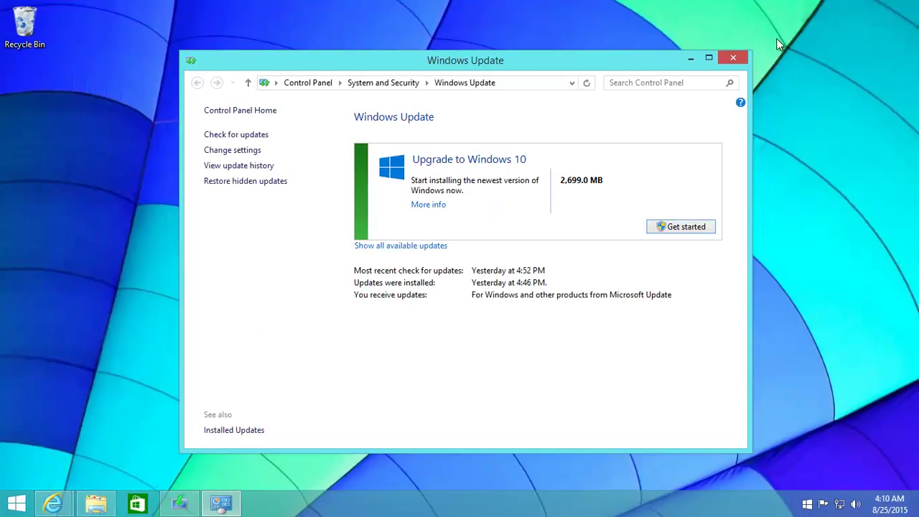
{"action": "left_click", "coordinate": [98, 506]}
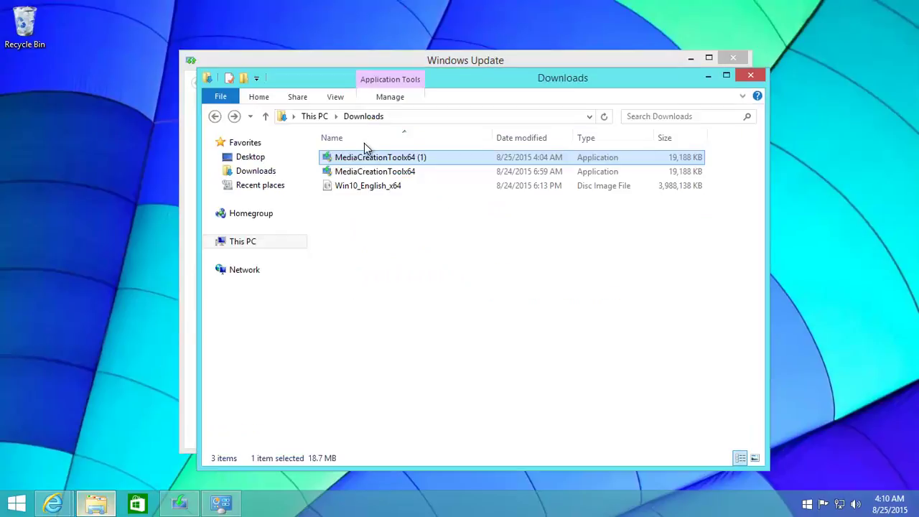
{"action": "double_click", "coordinate": [373, 188]}
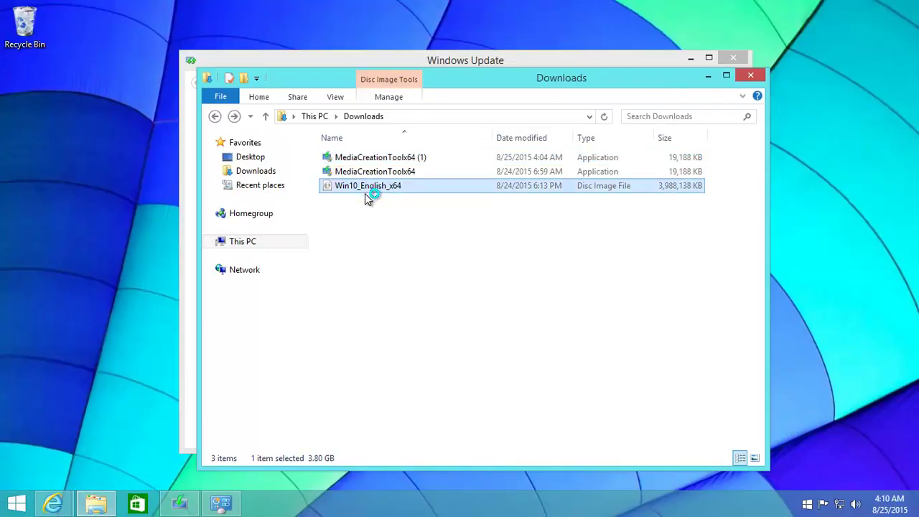
{"action": "left_click", "coordinate": [734, 60]}
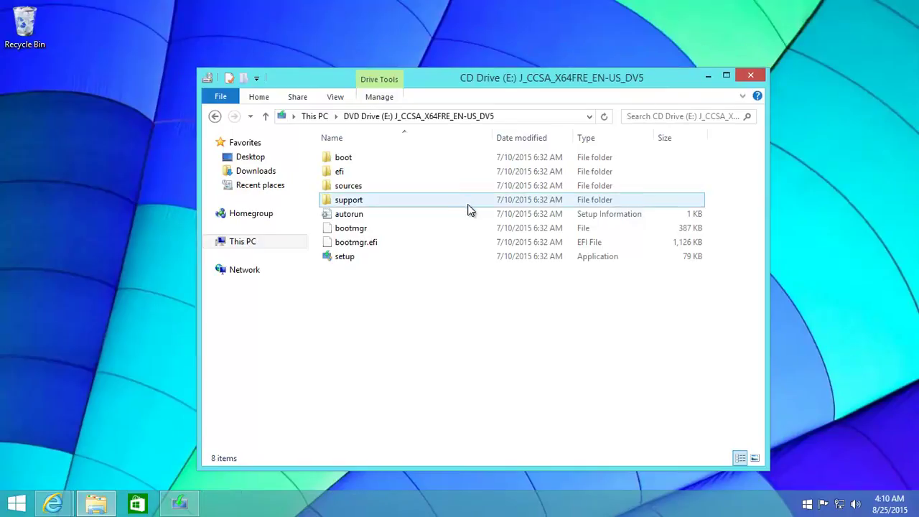
Run setup.exe, decline updates with 'Not right now', and clear the help-improve installation option.
{"action": "double_click", "coordinate": [343, 256]}
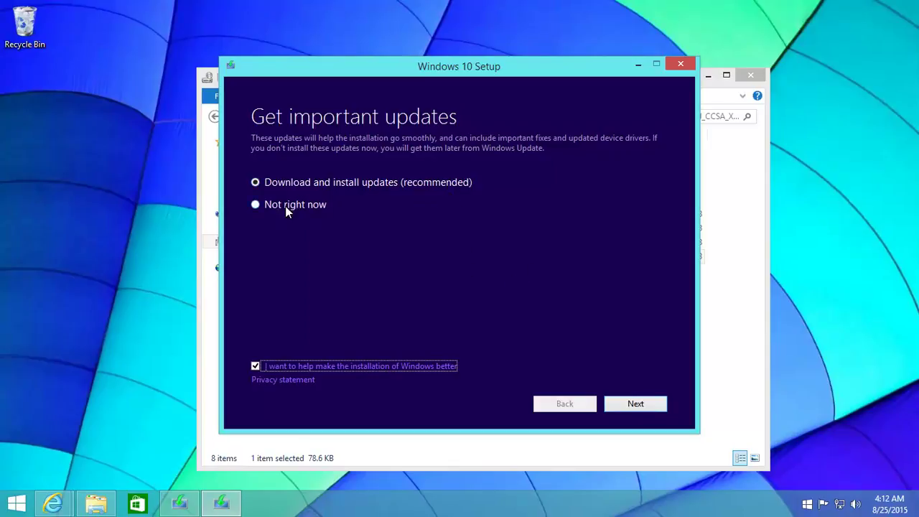
{"action": "left_click", "coordinate": [255, 204]}
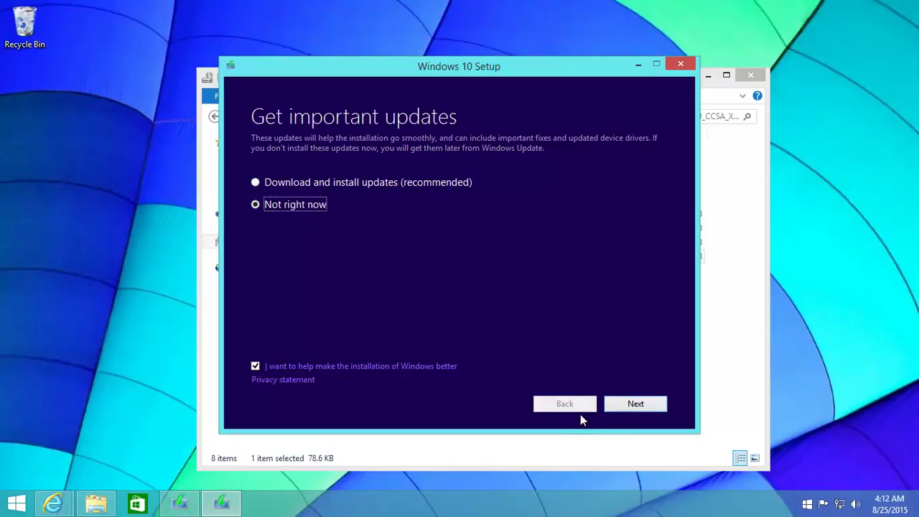
{"action": "left_click", "coordinate": [256, 367]}
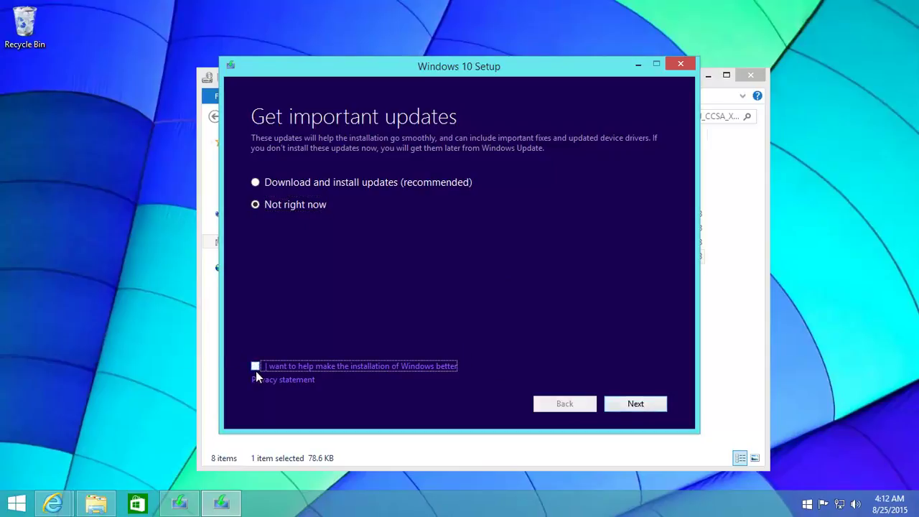
{"action": "left_click", "coordinate": [642, 411]}
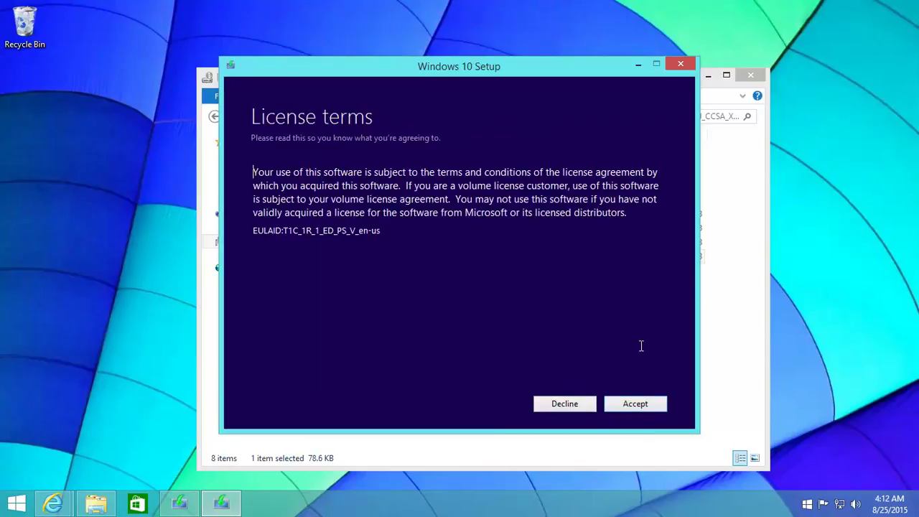
Accept the license terms and install Windows 10 Pro keeping settings, files and apps.
{"action": "left_click", "coordinate": [646, 404]}
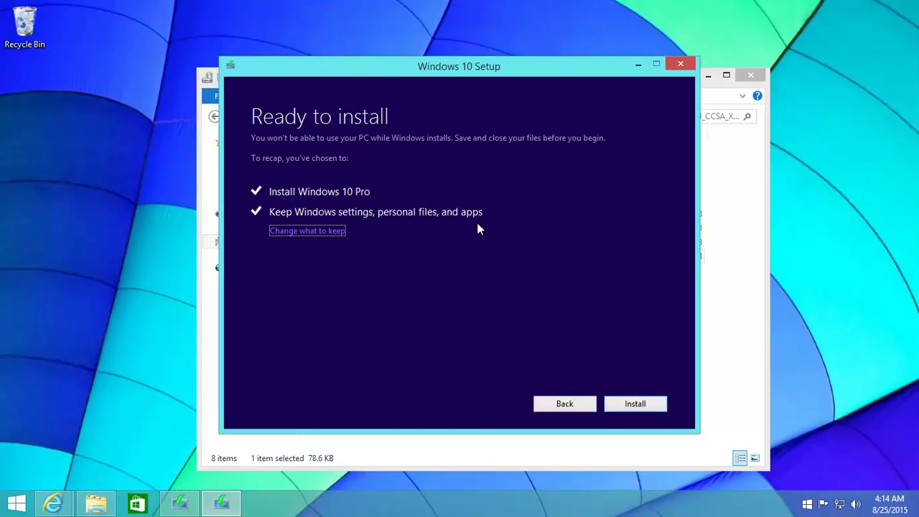
{"action": "left_click", "coordinate": [636, 409]}
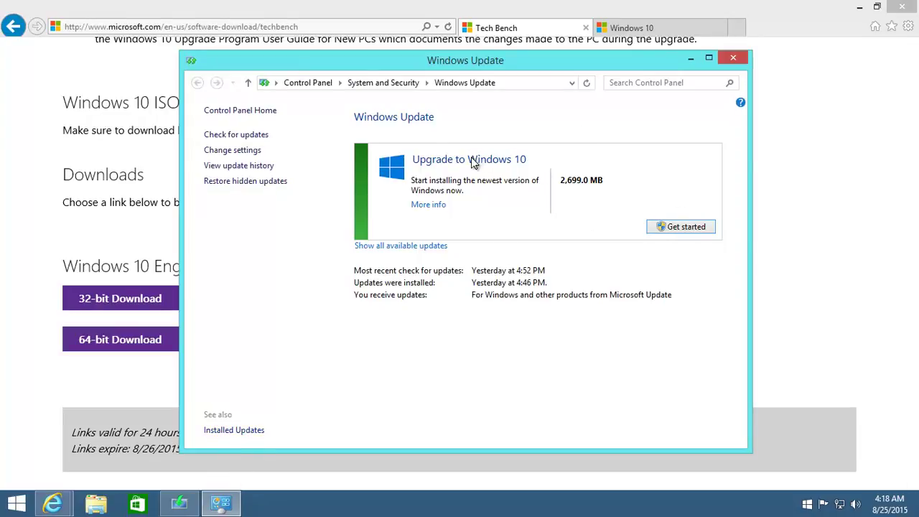
{"action": "left_click", "coordinate": [243, 155]}
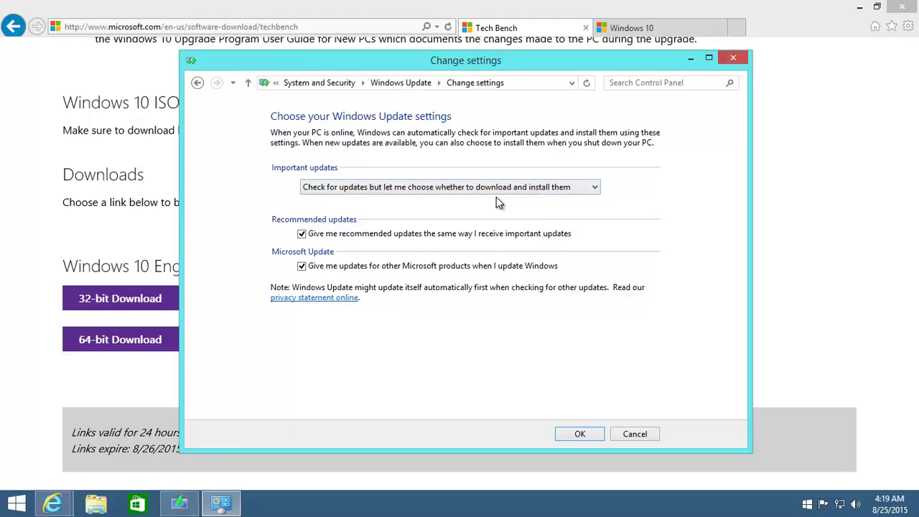
{"action": "left_click", "coordinate": [199, 84]}
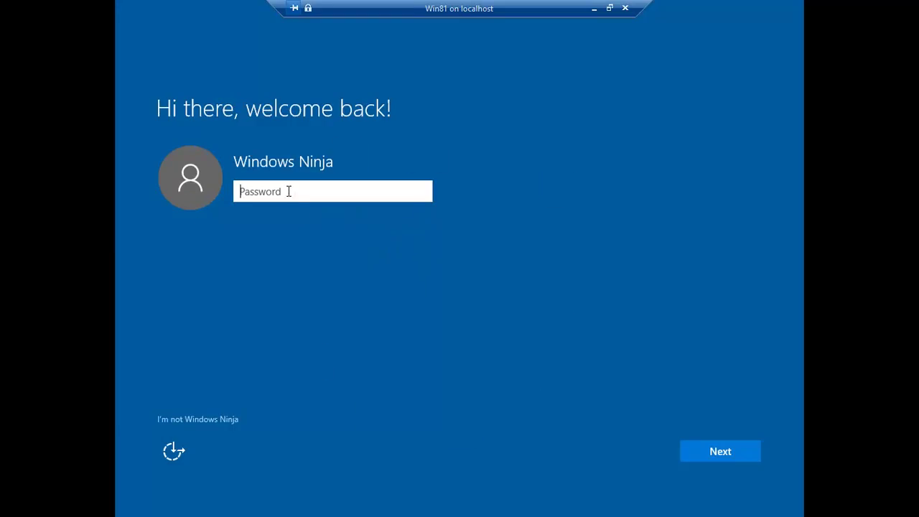
Enter the existing account's password and sign back in.
{"action": "type", "text": "********"}
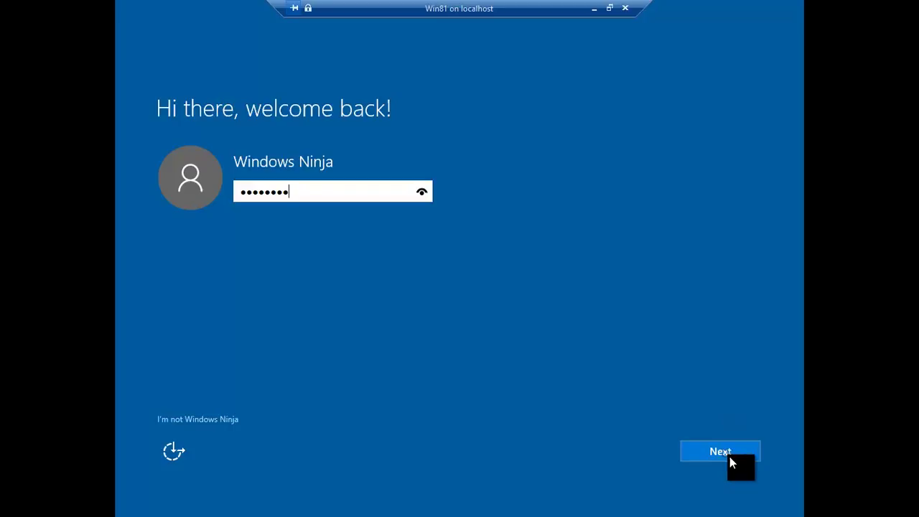
{"action": "left_click", "coordinate": [726, 454]}
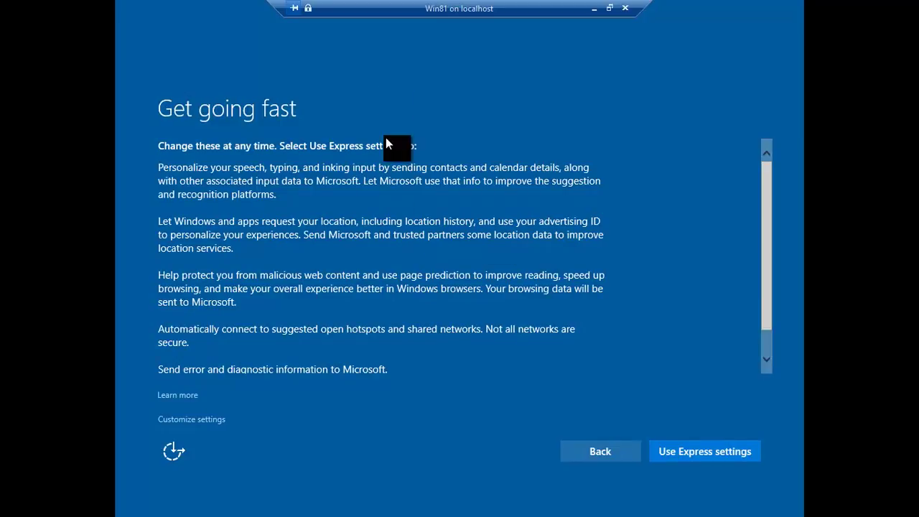
Choose custom settings and turn off typing/inking personalization, data sending, advertising ID and location.
{"action": "left_click", "coordinate": [204, 420]}
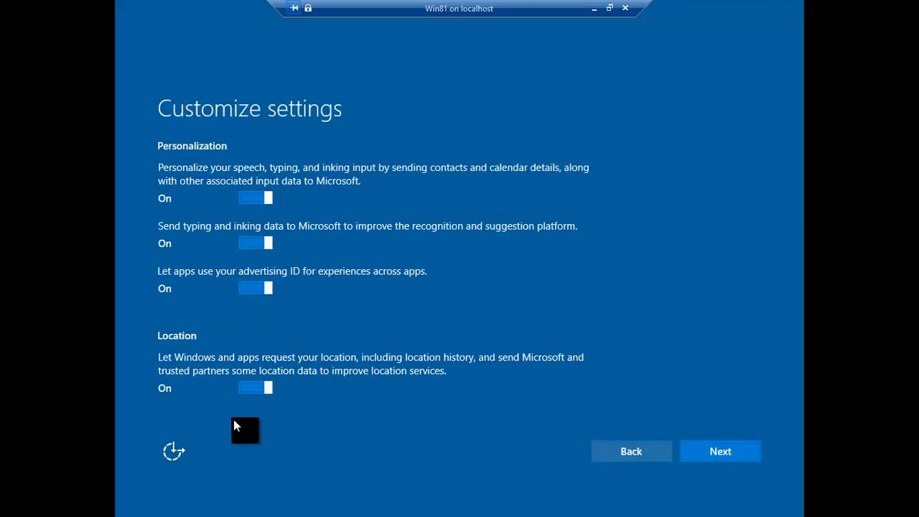
{"action": "left_click", "coordinate": [257, 197]}
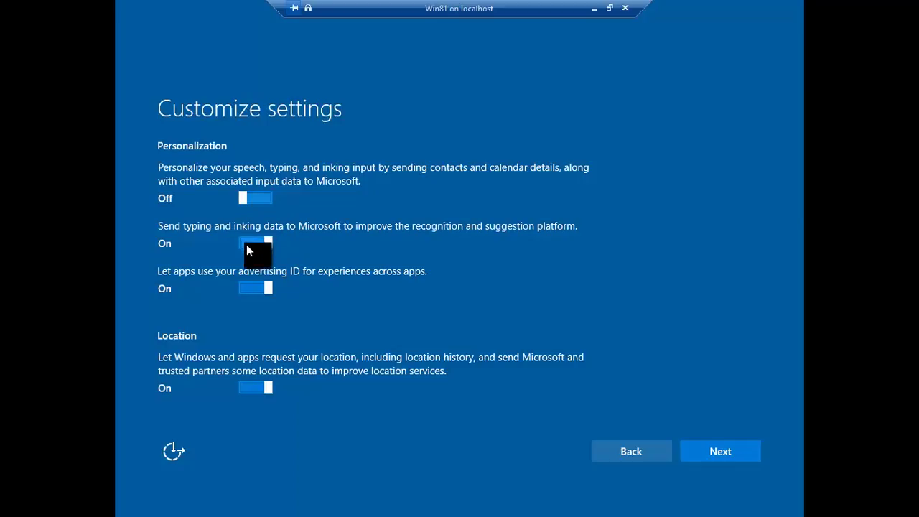
{"action": "left_click", "coordinate": [248, 244]}
{"action": "left_click", "coordinate": [247, 289]}
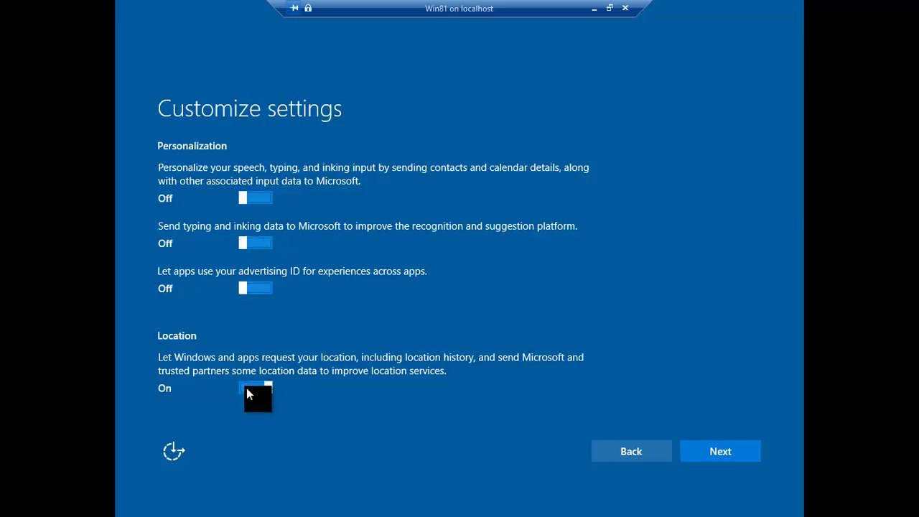
{"action": "left_click", "coordinate": [249, 389]}
{"action": "left_click", "coordinate": [717, 450]}
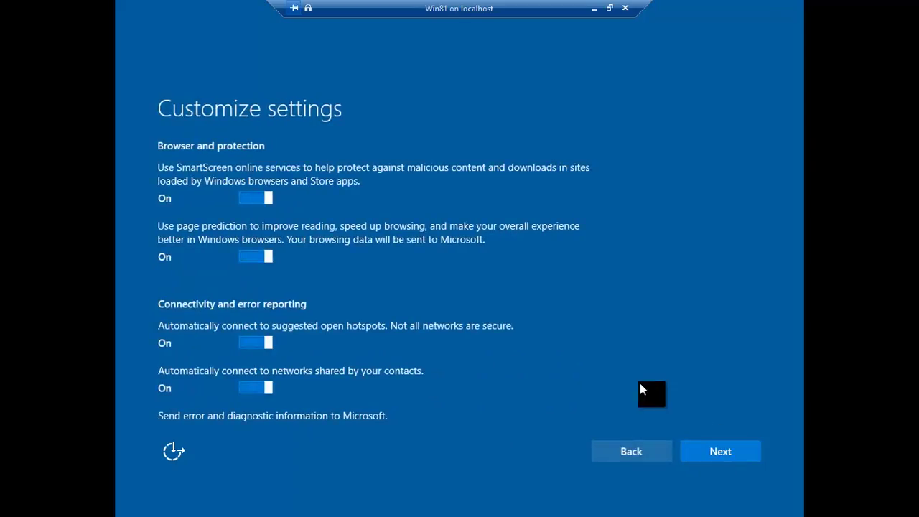
Turn off page prediction, suggested hotspots and contact-shared networks, then accept the new default apps.
{"action": "left_click", "coordinate": [248, 256]}
{"action": "left_click", "coordinate": [246, 346]}
{"action": "left_click", "coordinate": [245, 389]}
{"action": "left_click", "coordinate": [709, 452]}
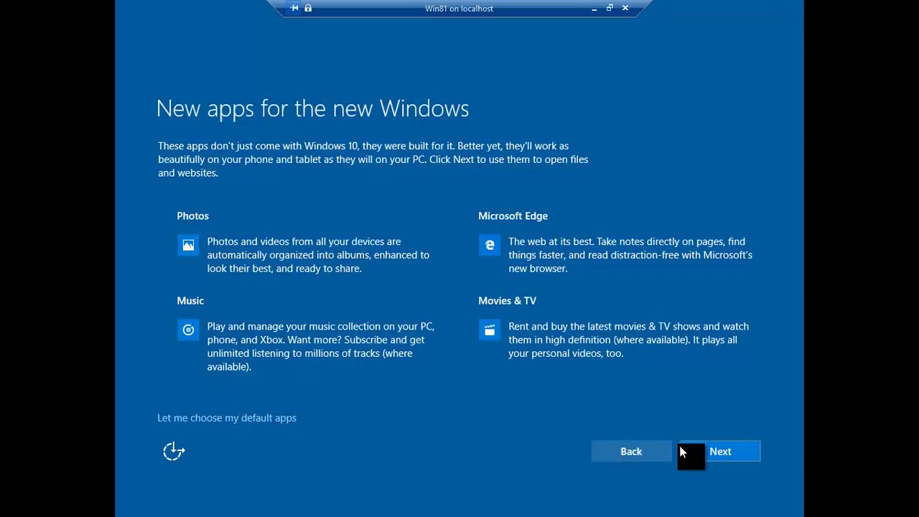
{"action": "left_click", "coordinate": [716, 450]}
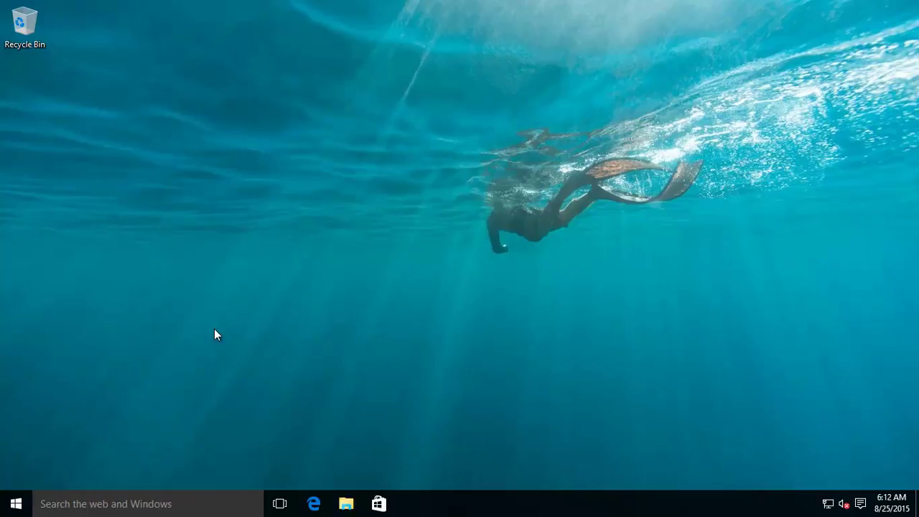
{"action": "left_click", "coordinate": [16, 503]}
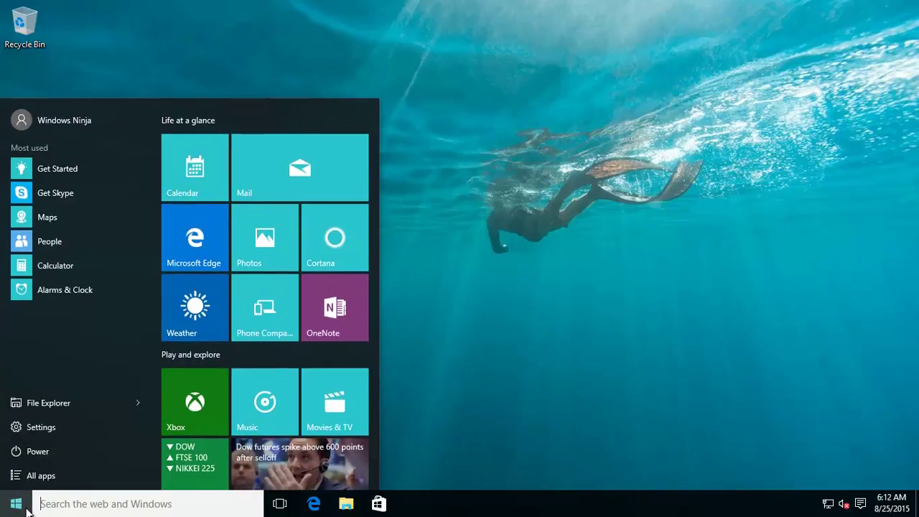
{"action": "type", "text": "s"}
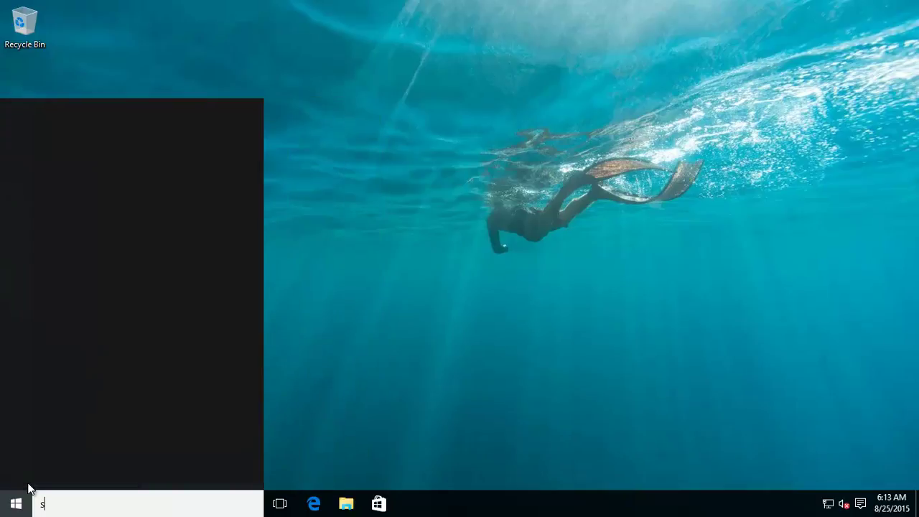
{"action": "type", "text": "etting"}
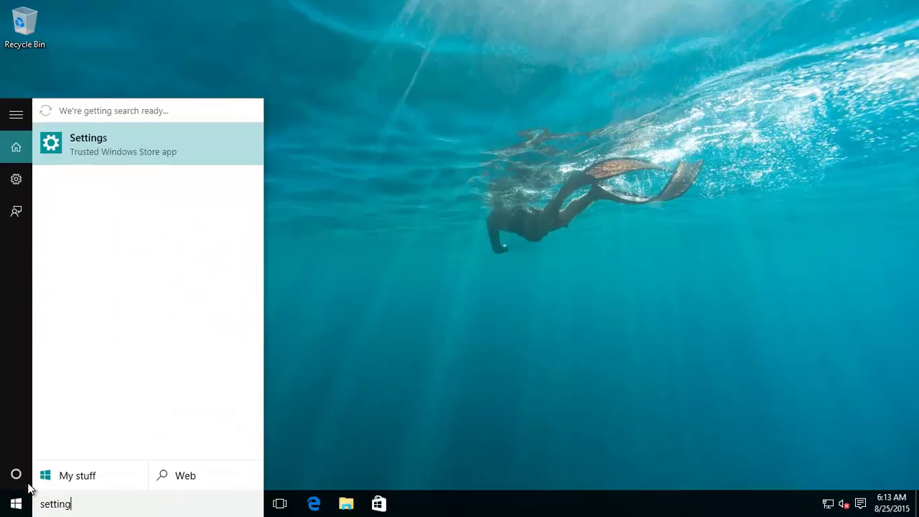
{"action": "left_click", "coordinate": [106, 148]}
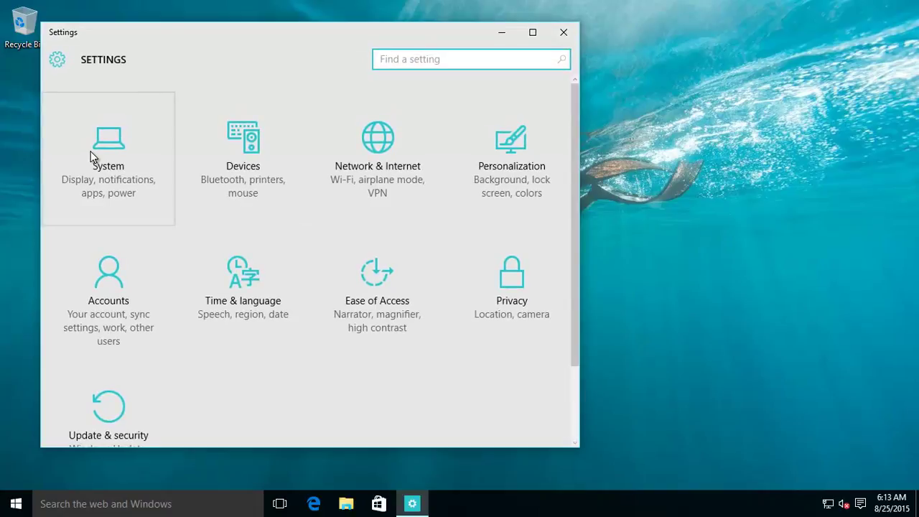
{"action": "left_click", "coordinate": [108, 406]}
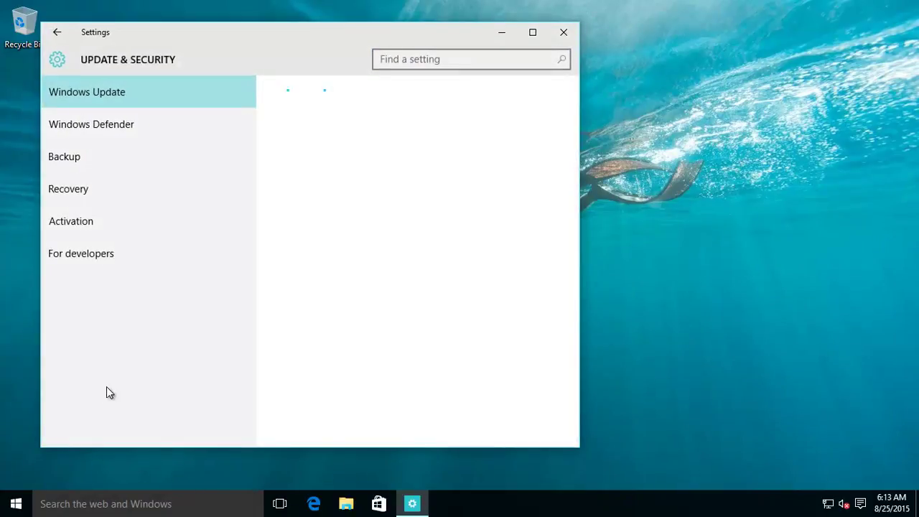
{"action": "left_click", "coordinate": [81, 231]}
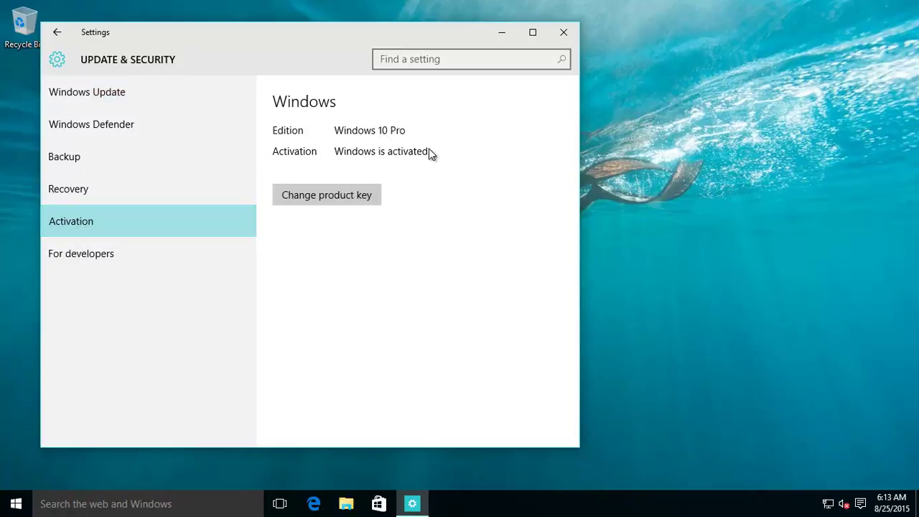
{"action": "left_click", "coordinate": [564, 34]}
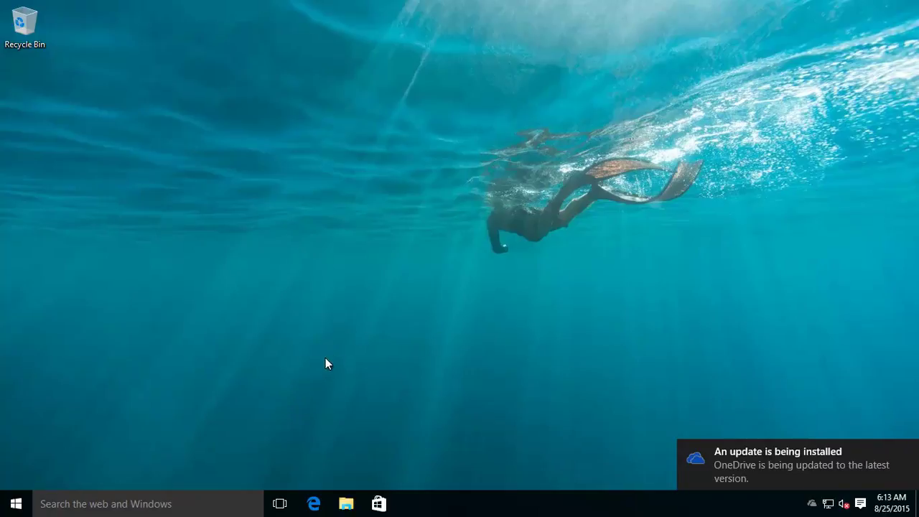
{"action": "left_click", "coordinate": [16, 503]}
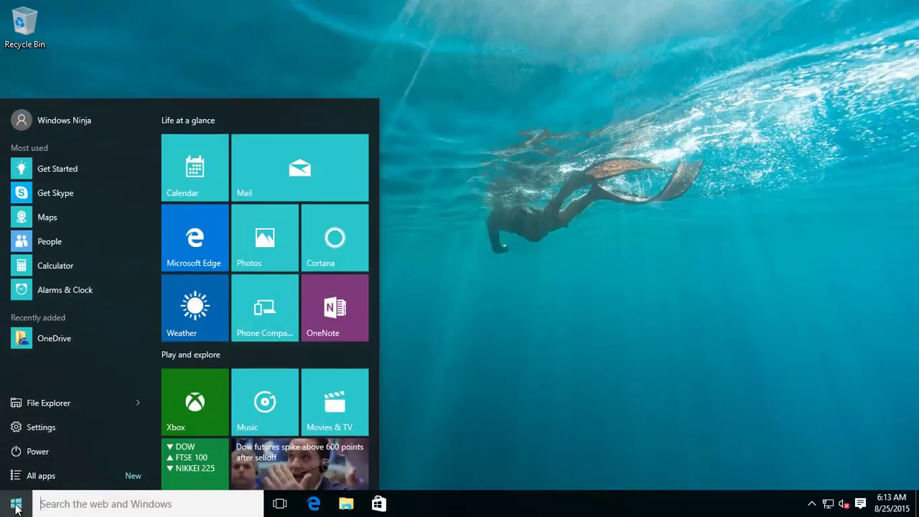
{"action": "type", "text": "update"}
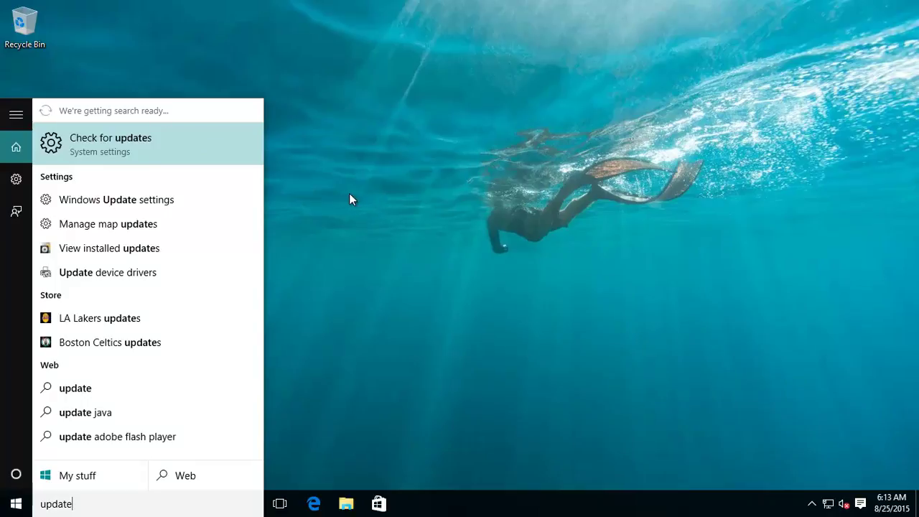
{"action": "left_click", "coordinate": [380, 198]}
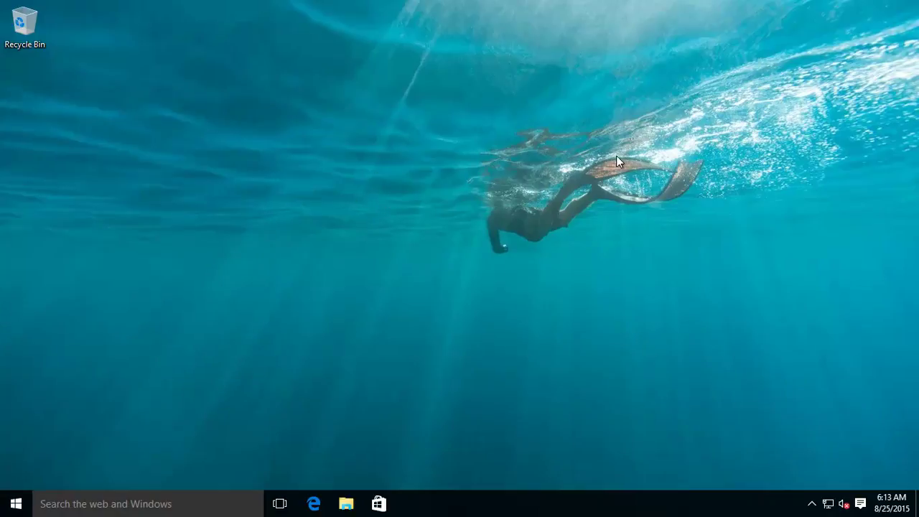